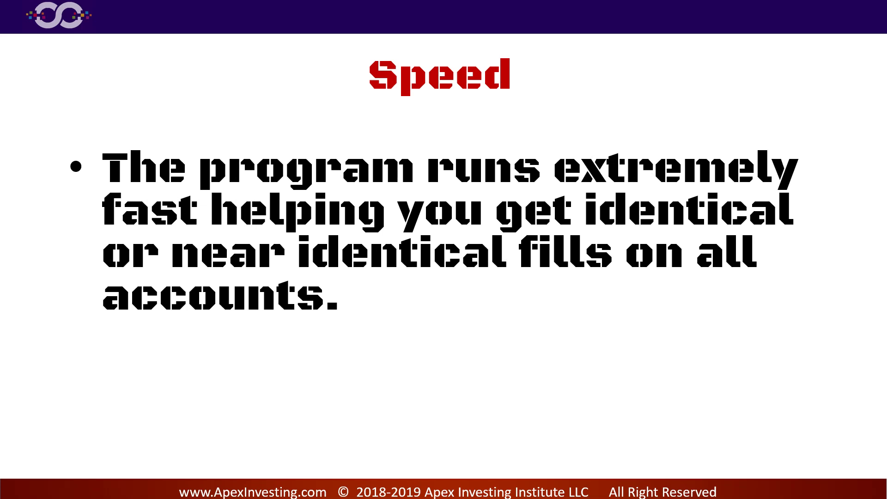
key("Right")
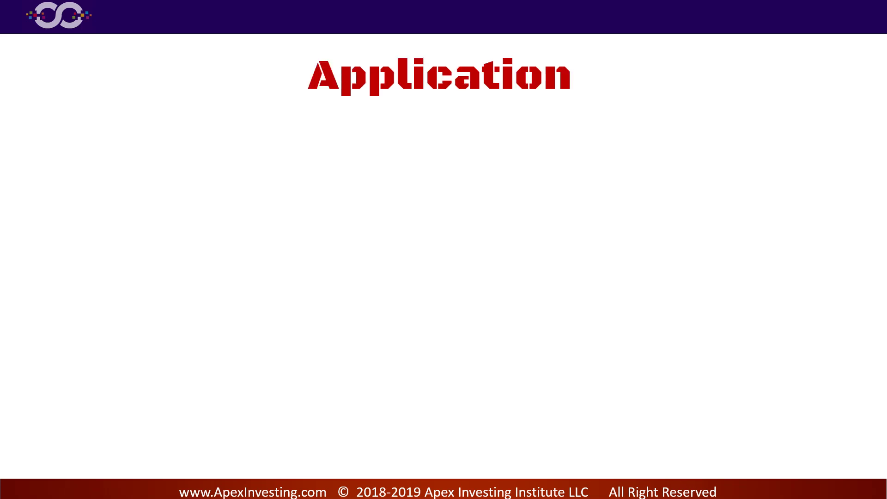
key("Right")
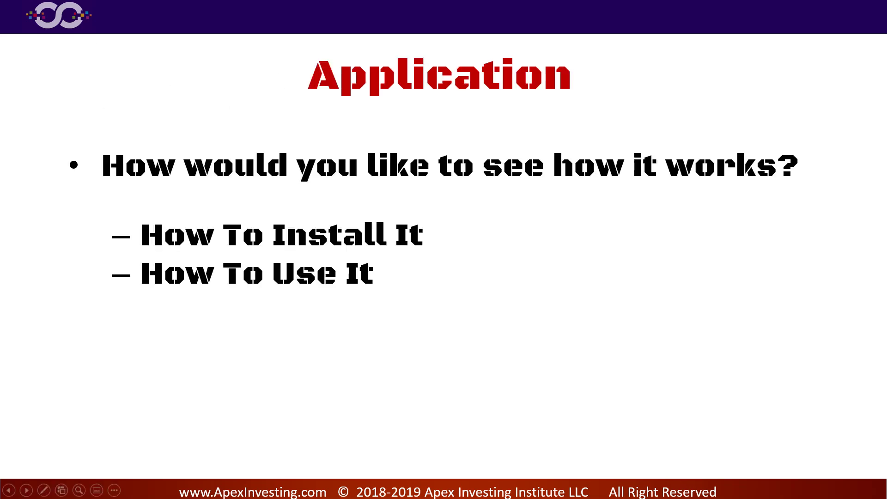
Switch to the browser and find the NinjaTrader 8 Trade Copier section on the apexinvesting.com home page
key("alt+Tab")
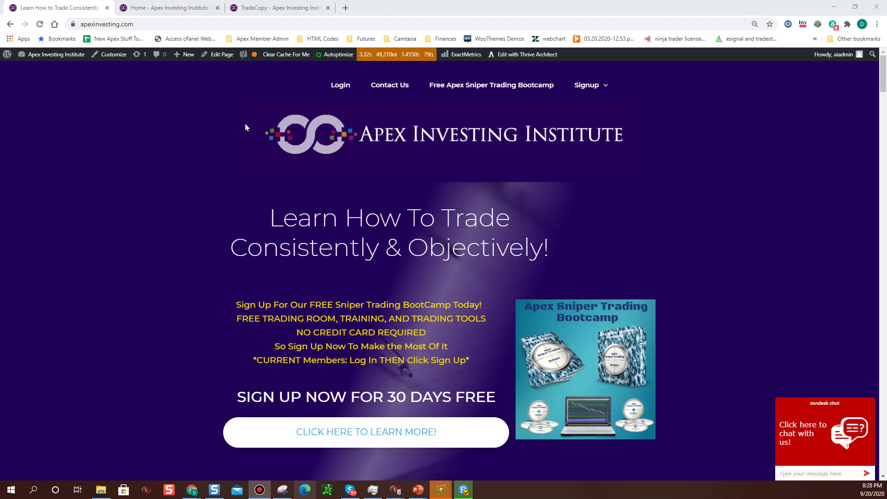
scroll(294, 234, "down", 8)
scroll(294, 235, "down", 8)
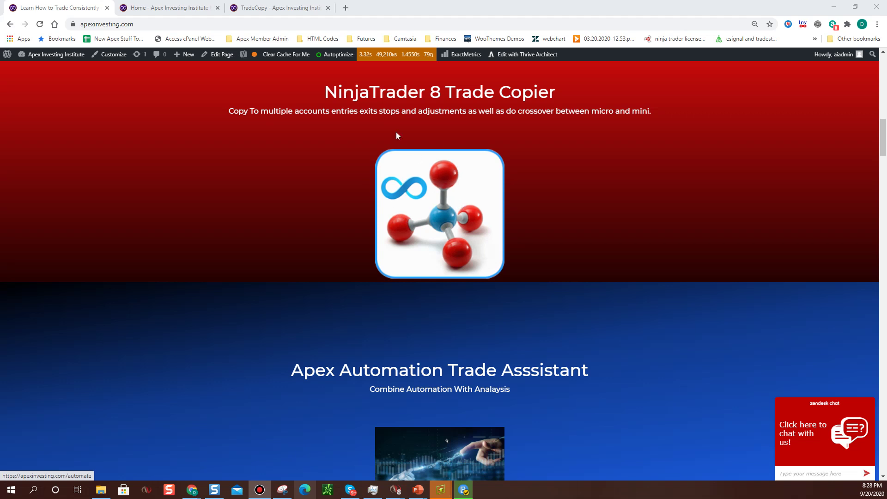
Open the Apex Trade Copier page from the members area home page and look through its installation and usage videos
left_click(155, 10)
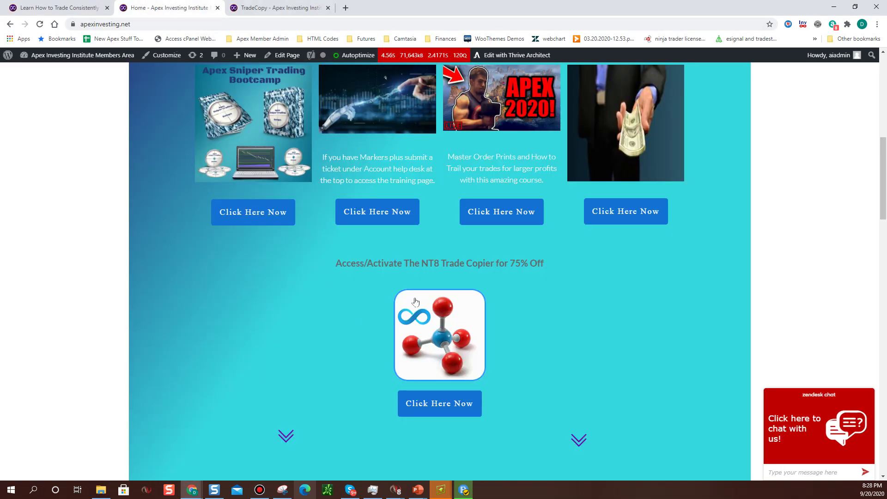
left_click_drag(364, 263, 524, 270)
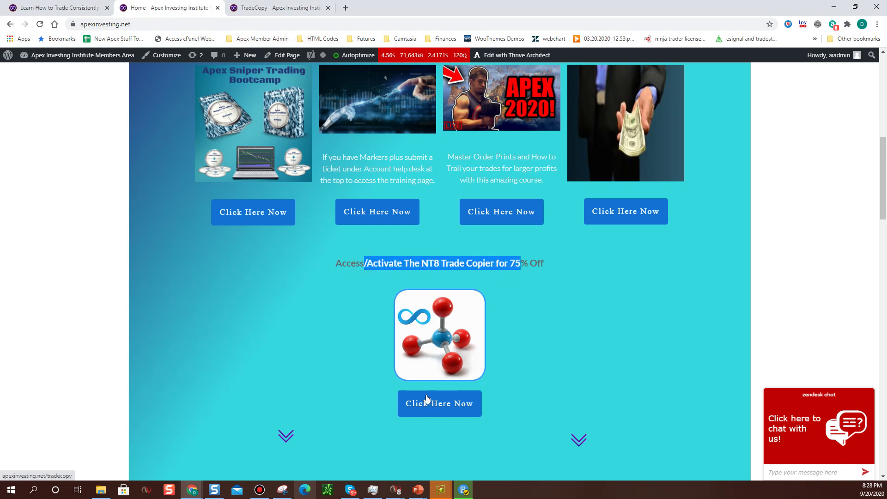
left_click(438, 408)
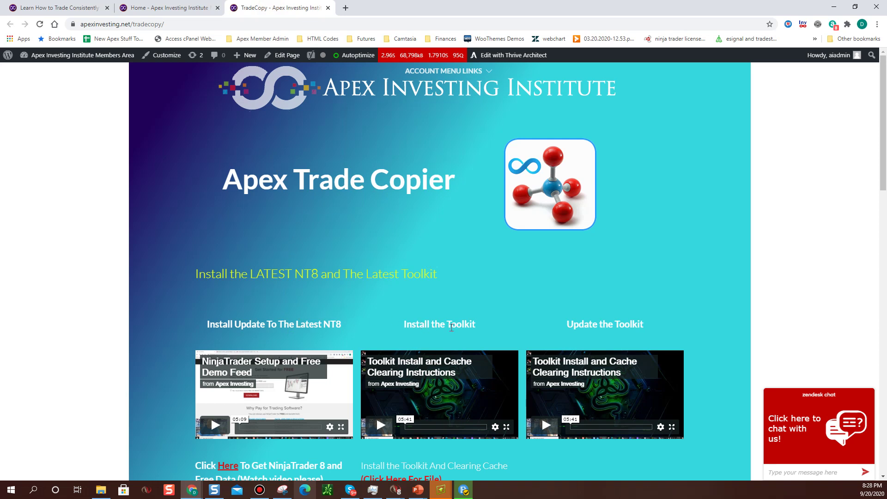
scroll(530, 342, "down", 10)
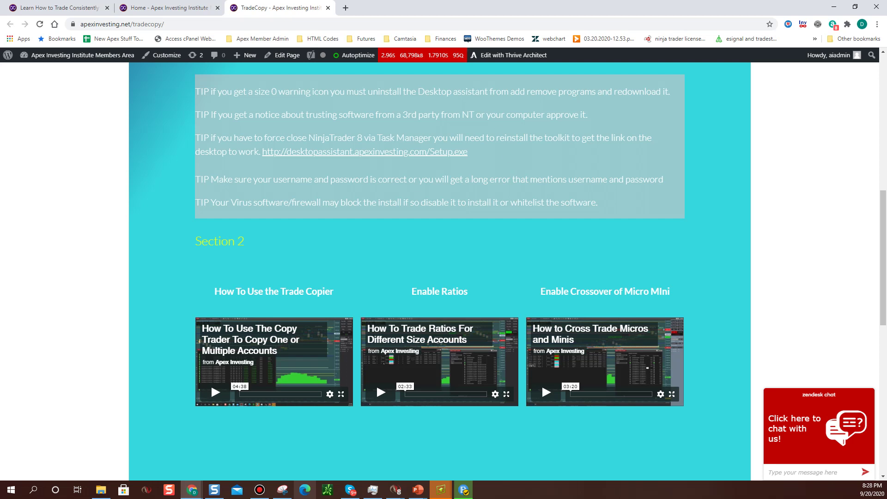
Switch to NinjaTrader, open a new Apex Trade Copier window and place it beside the accounts window
key("F10")
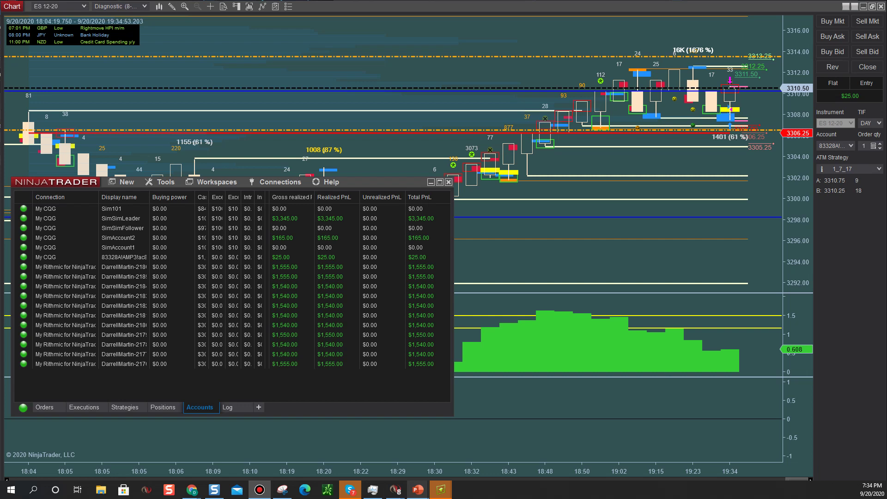
left_click(124, 187)
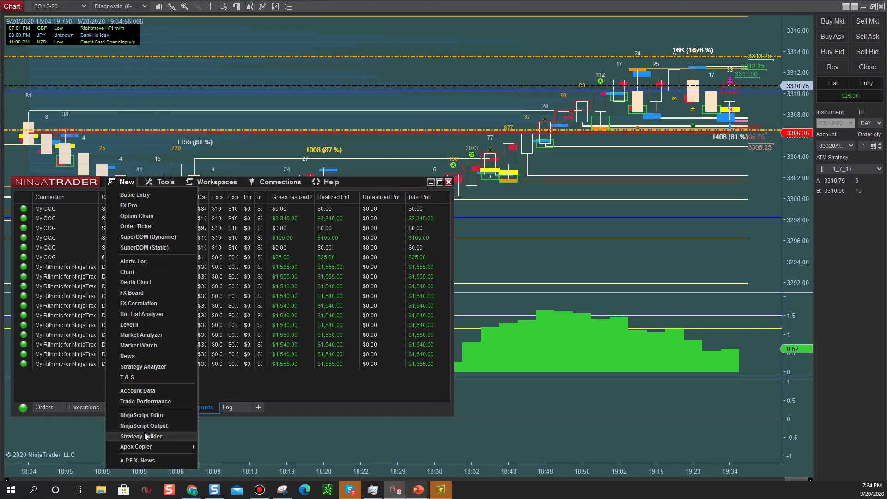
mouse_move(152, 447)
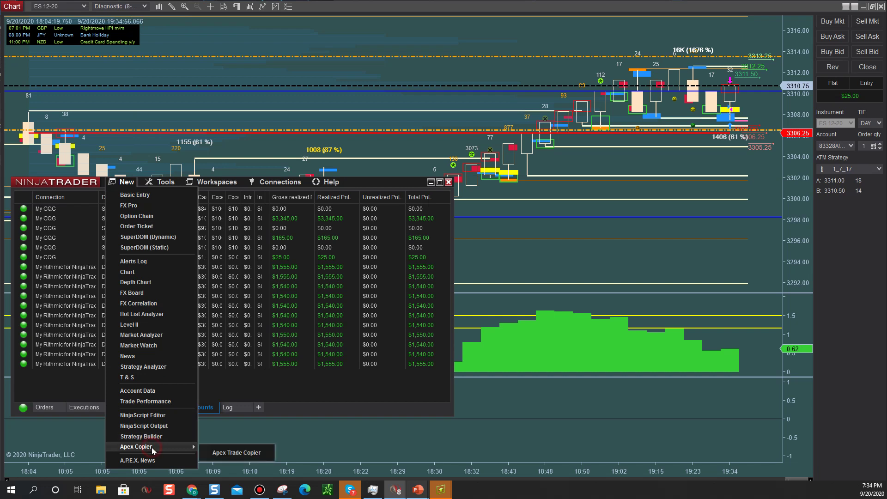
left_click(219, 454)
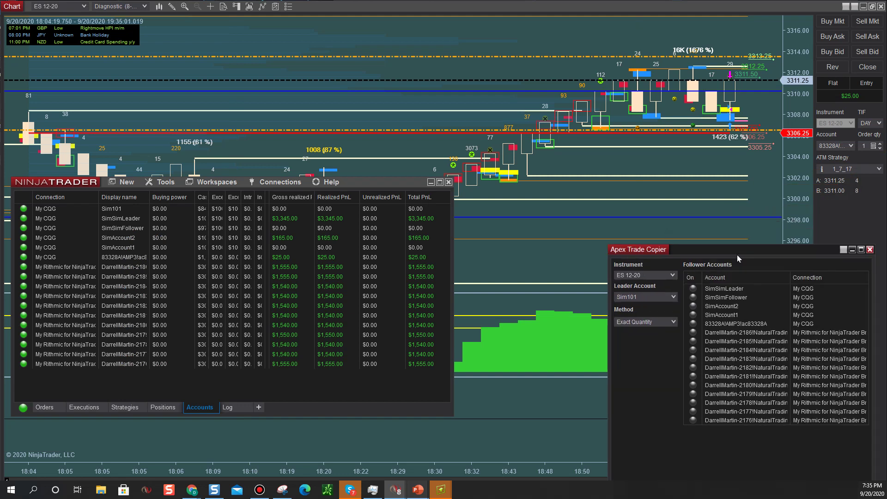
left_click_drag(734, 309, 604, 191)
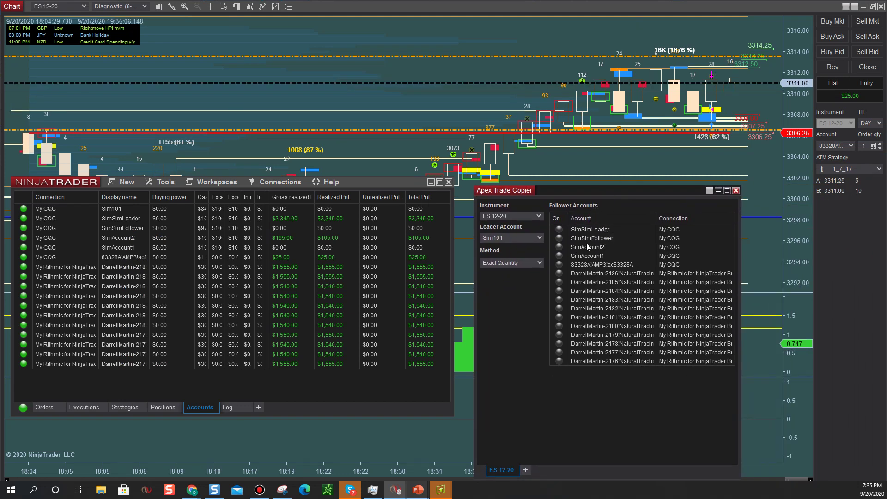
Set the copier's leader account to the AMP account and enable the first three Rithmic accounts as followers
left_click(533, 238)
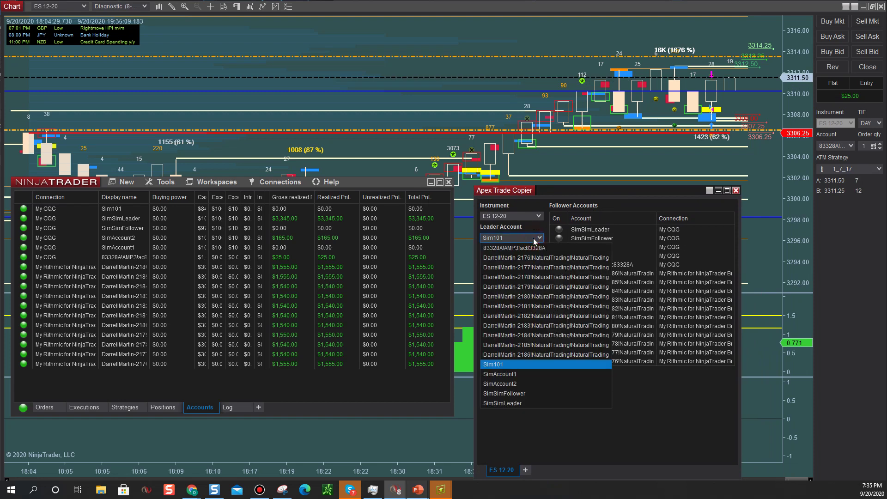
left_click(536, 248)
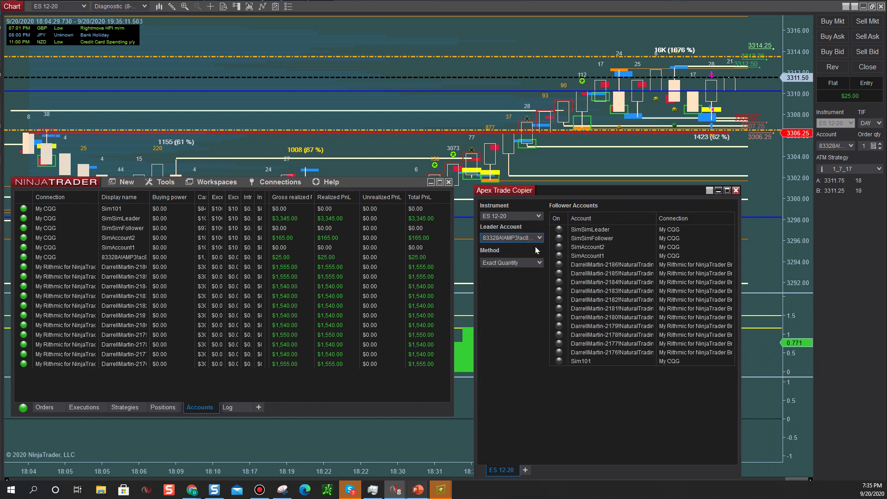
left_click(559, 264)
left_click(558, 273)
left_click(559, 282)
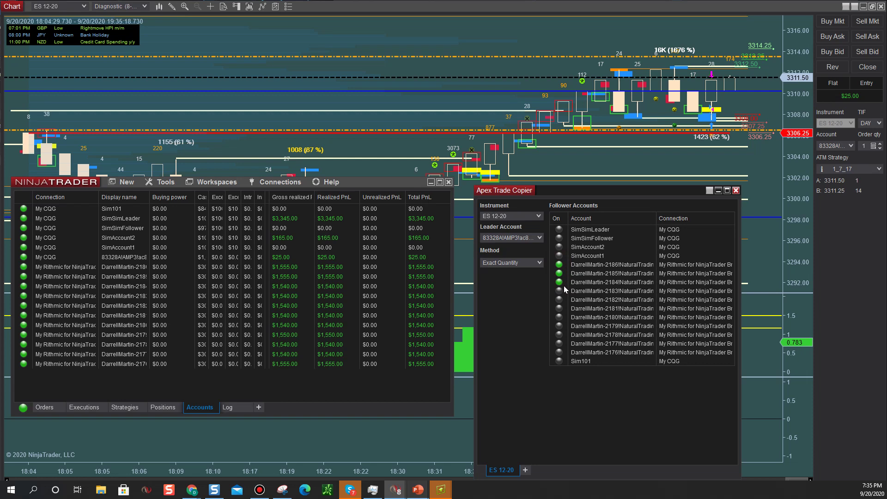
Buy 1 ES 12-20 contract at market and bring the accounts and trade copier windows back over the chart
left_click(830, 22)
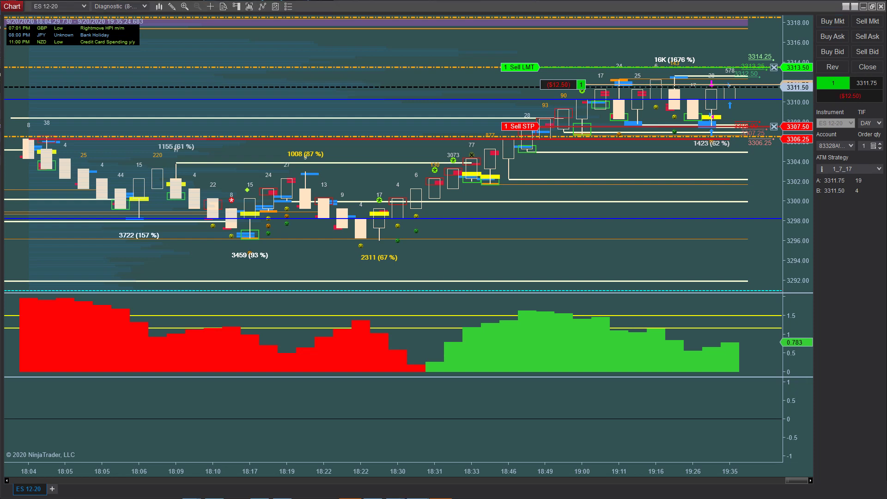
key("alt+Tab")
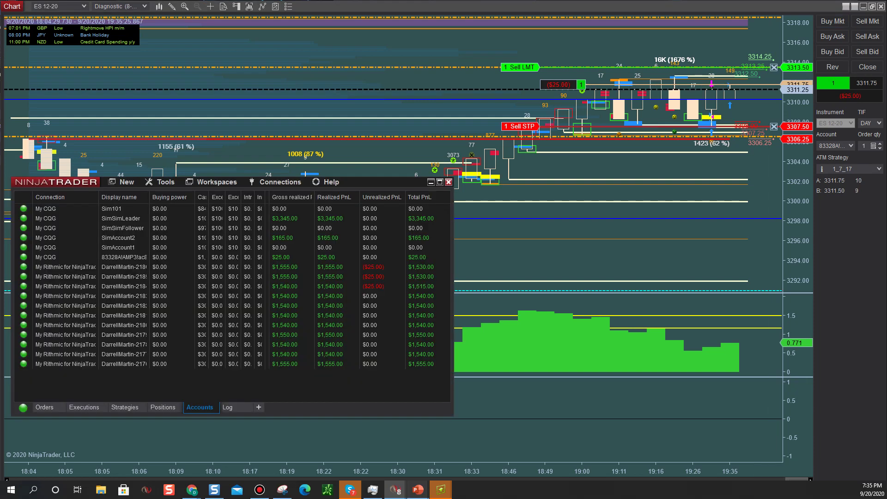
key("super+d")
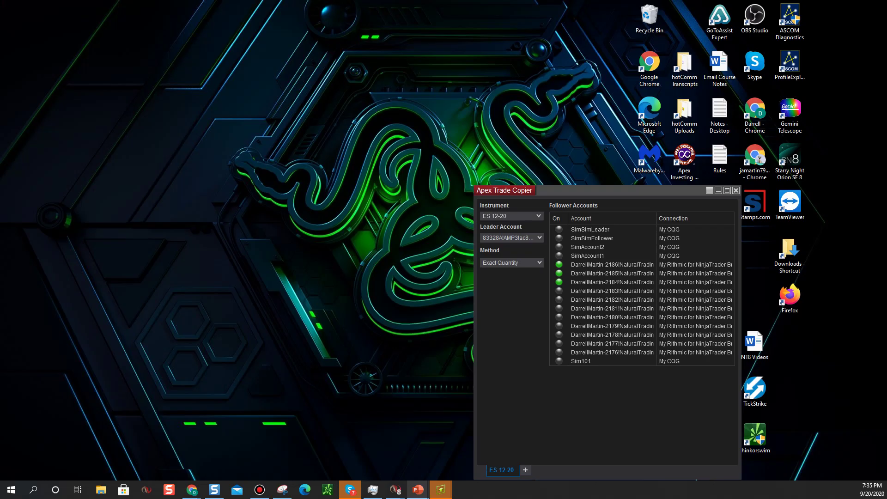
key("super+d")
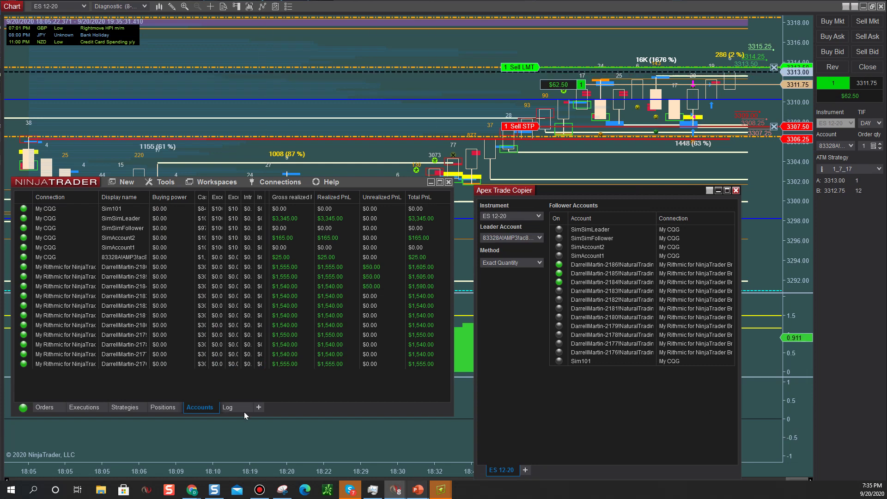
Show the open positions list and keep the trade copier and control center windows always on top
left_click(164, 409)
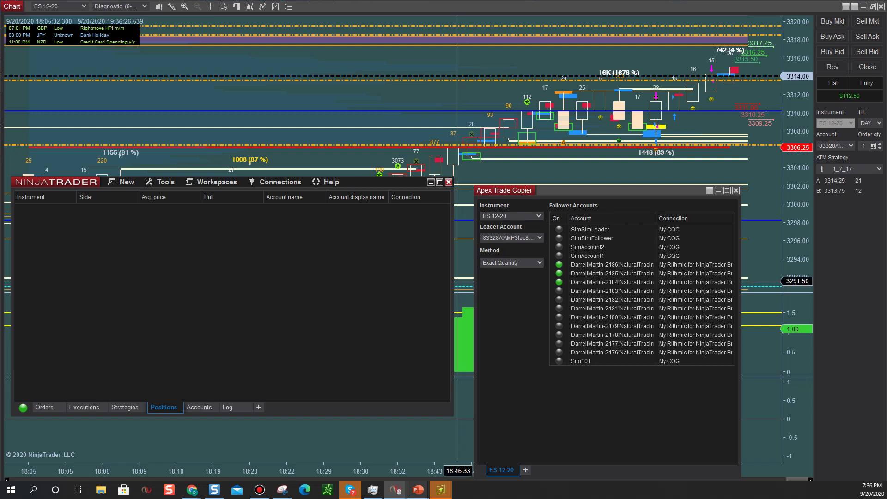
right_click(513, 301)
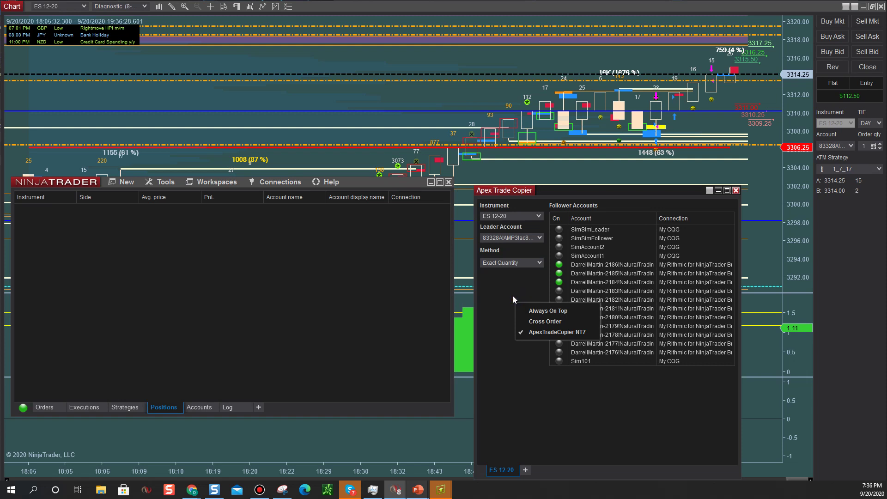
right_click(316, 278)
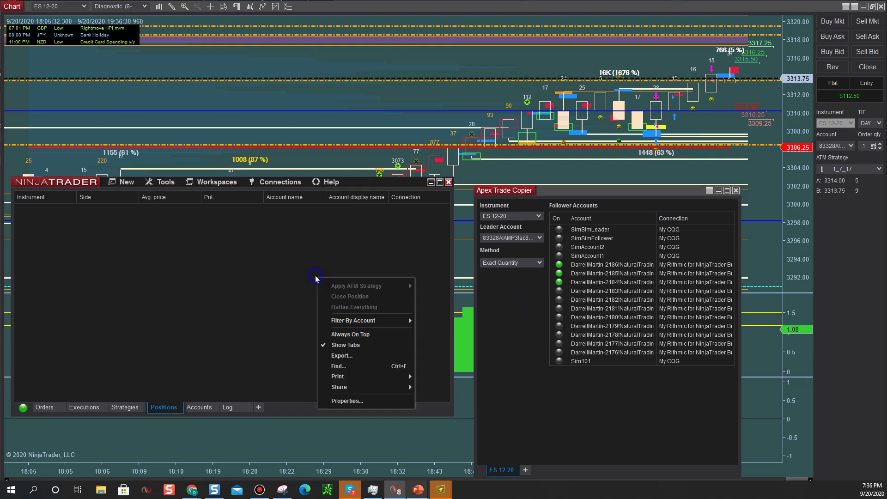
left_click(343, 335)
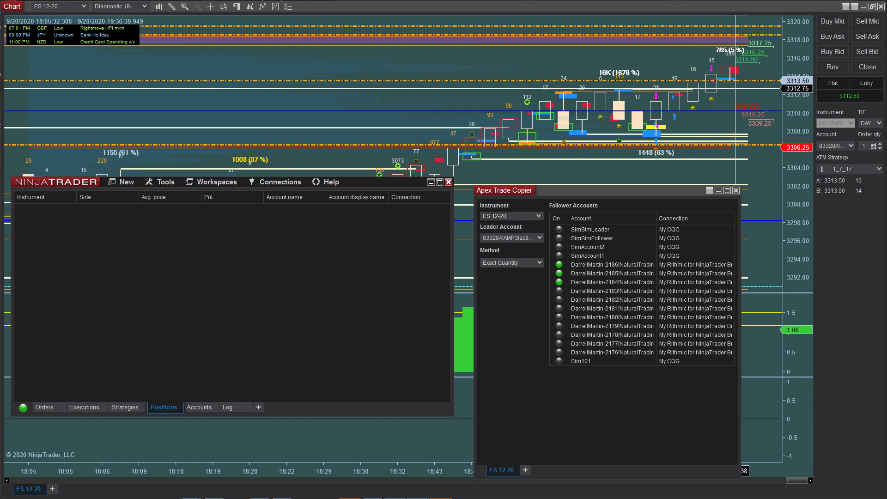
Place a sell stop limit order for 1 contract at 3312.75 on the chart and display the orders list
right_click(735, 89)
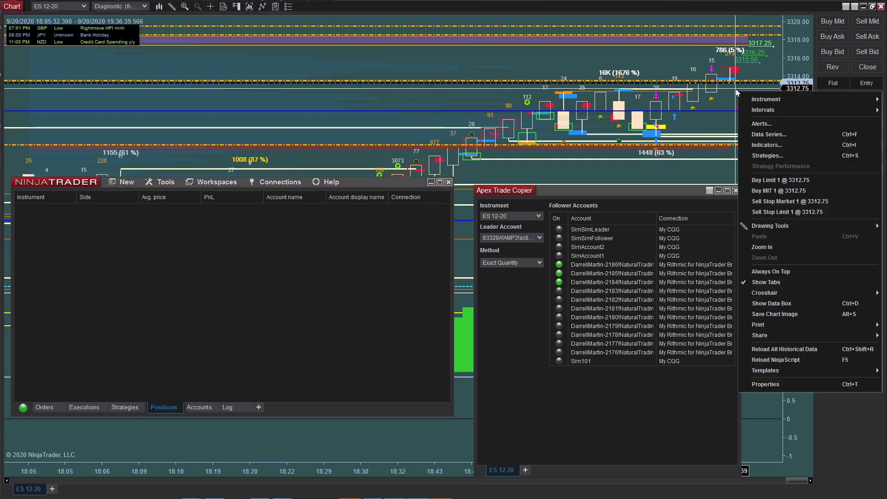
left_click(780, 213)
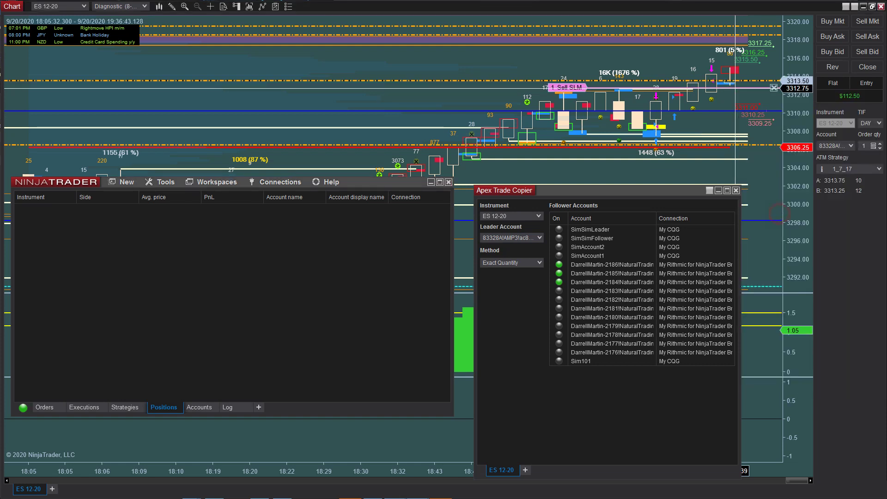
left_click(44, 407)
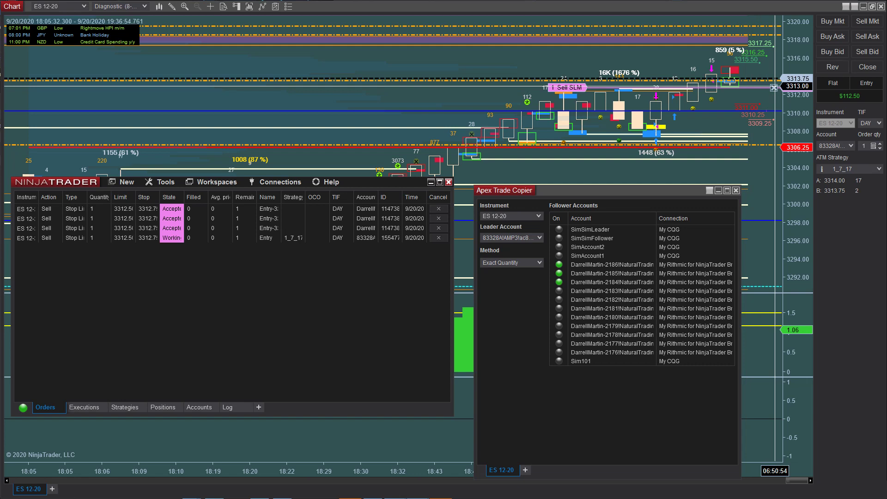
Cancel the pending sell order and place a new sell stop limit order for 1 contract at 3312.50
left_click(774, 87)
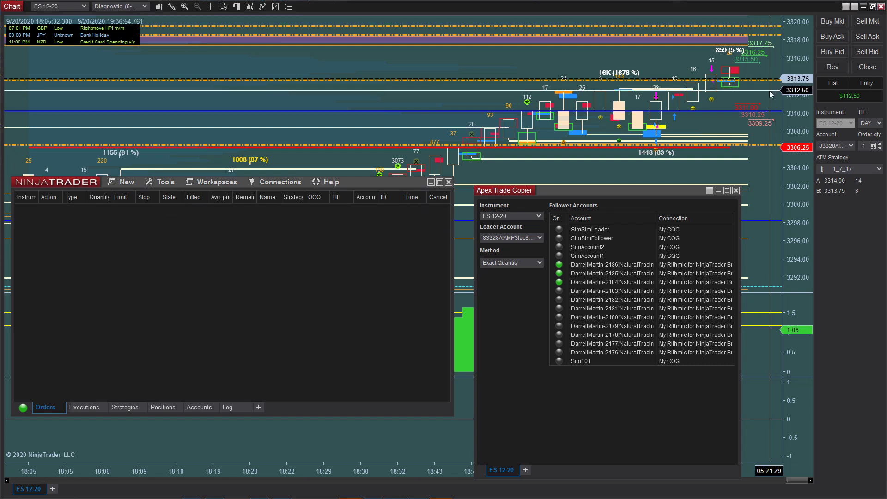
right_click(769, 91)
left_click(721, 214)
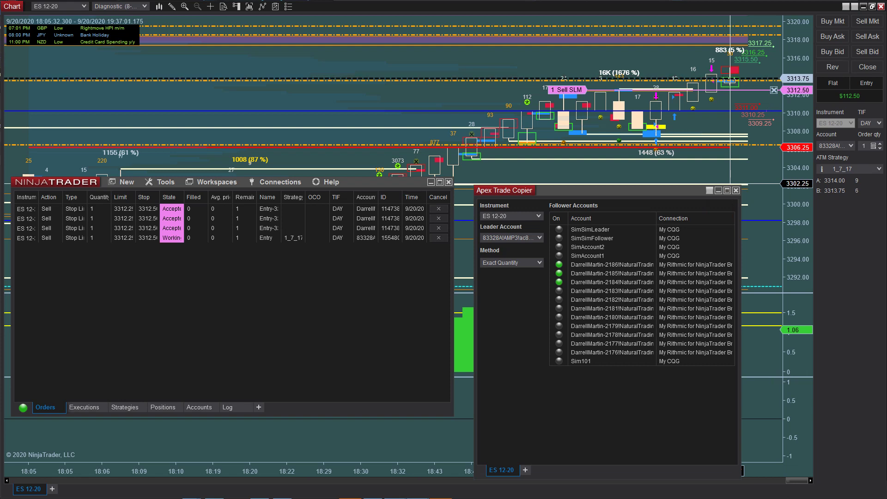
Move the sell stop limit order on the chart down to 3311.00 and back up to 3312.00
left_click(571, 94)
left_click(572, 103)
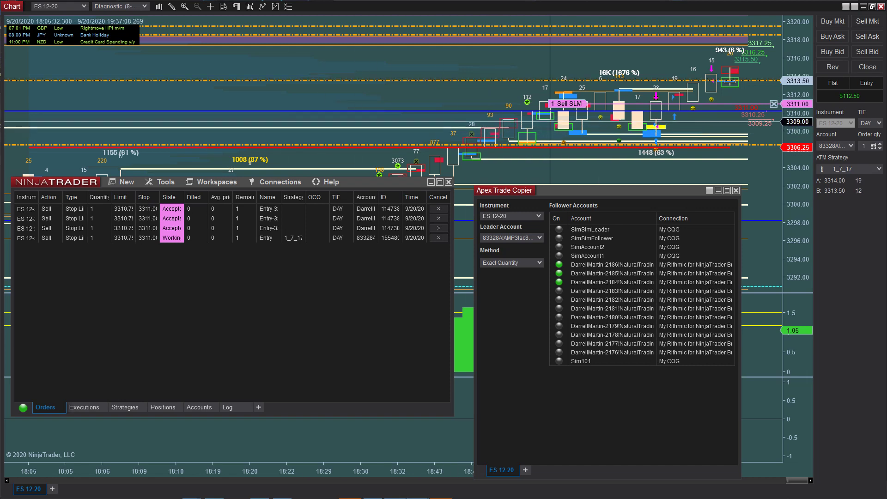
left_click_drag(580, 103, 580, 95)
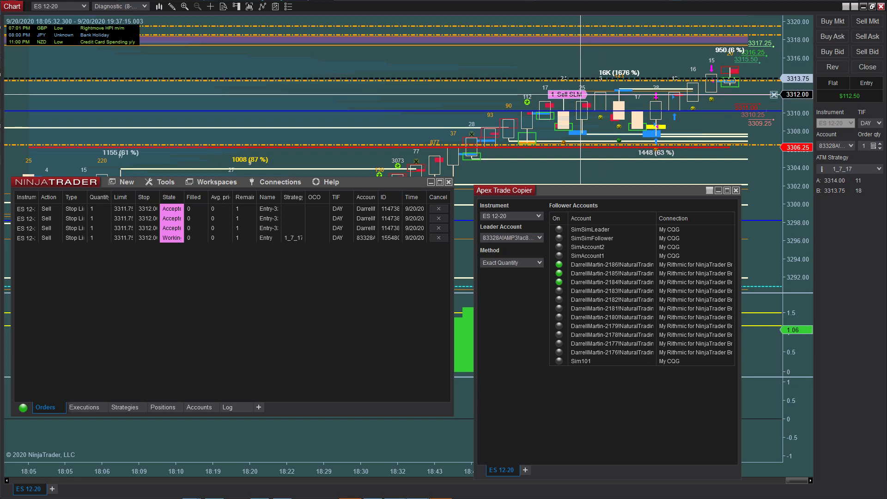
Replace the pending sell order with a market buy of 1 ES 12-20 contract and check the copied positions and orders
mouse_move(827, 170)
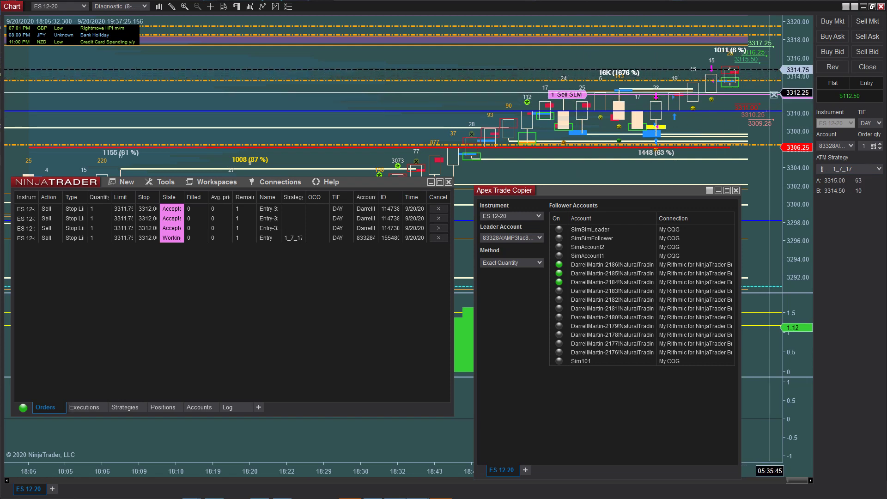
left_click(825, 22)
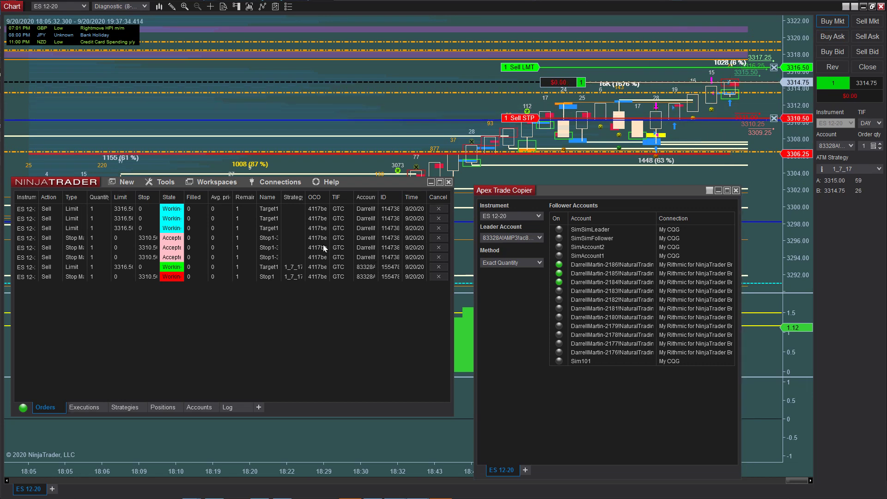
left_click(162, 408)
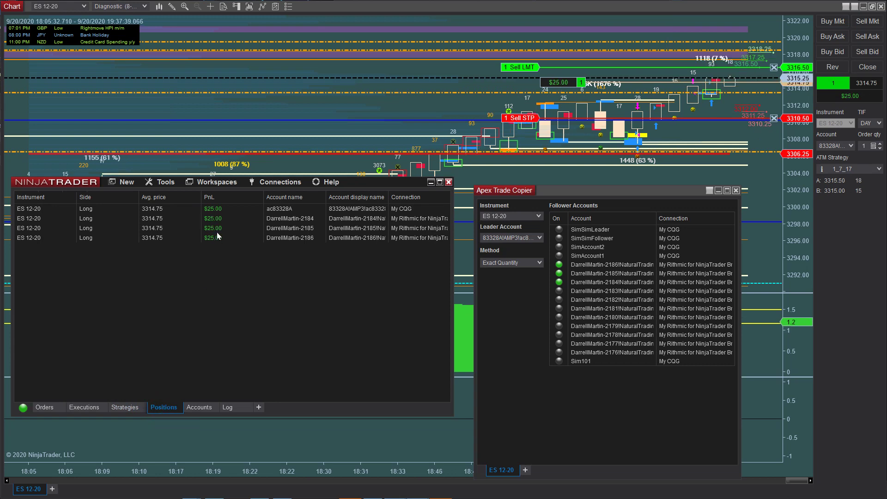
left_click(46, 408)
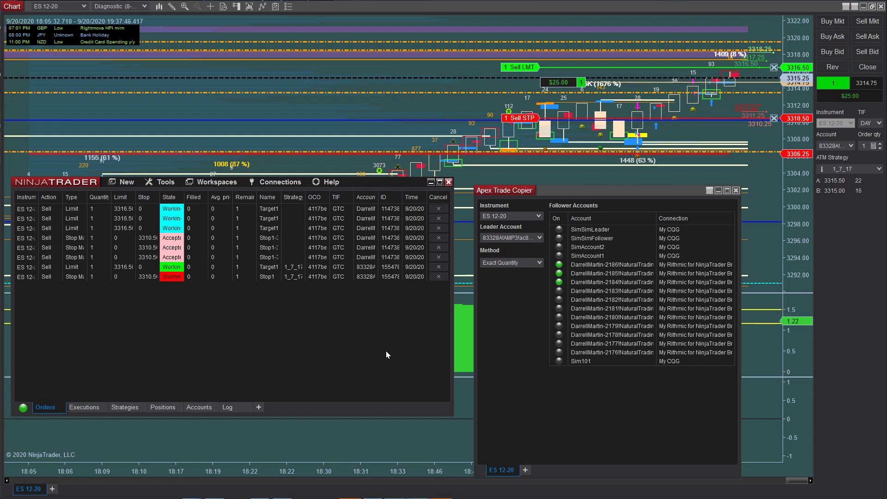
Move the sell stop order on the chart up to 3314.75 and sort the orders list by order type
left_click_drag(520, 118, 527, 85)
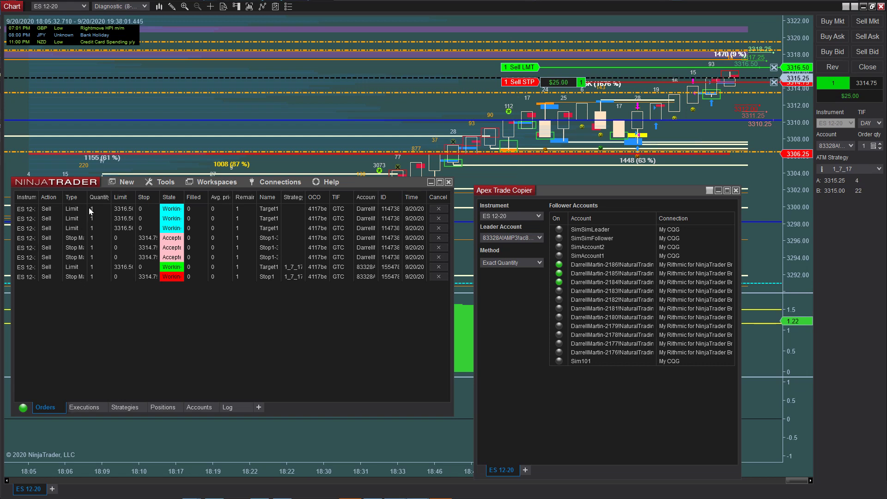
left_click(77, 196)
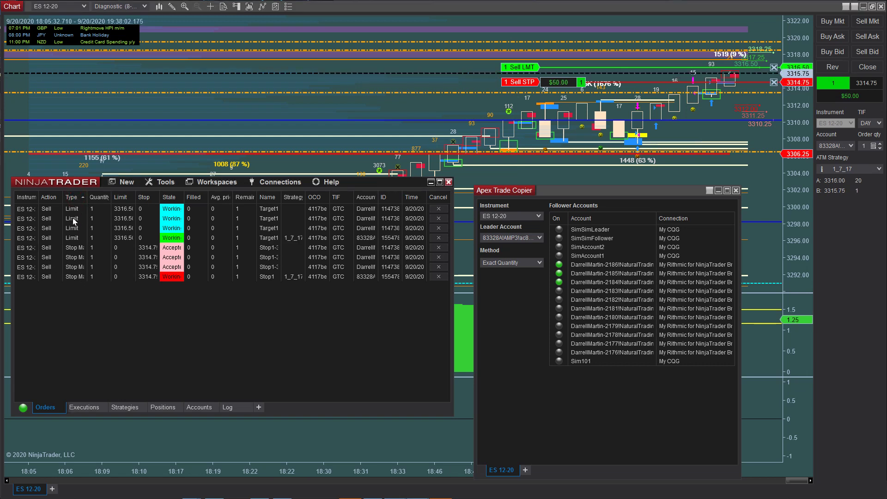
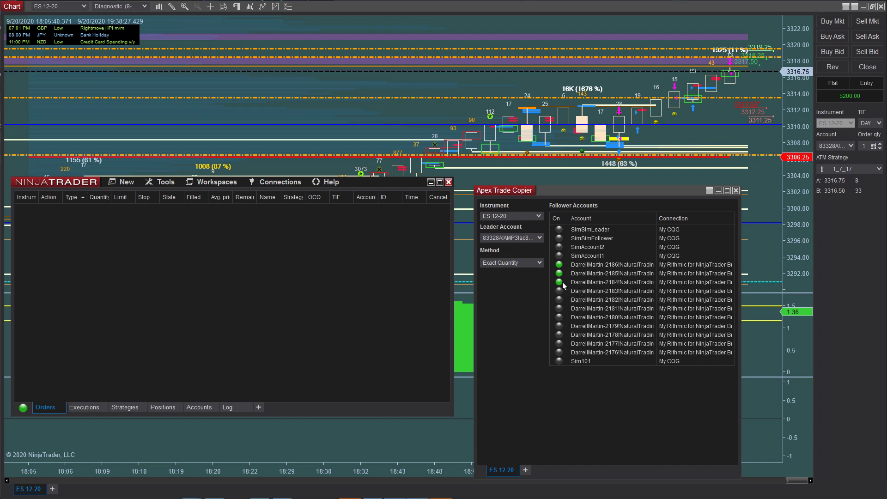
Look up where a new Apex Trade Copier is launched and check the positions and orders lists
left_click(122, 183)
mouse_move(157, 446)
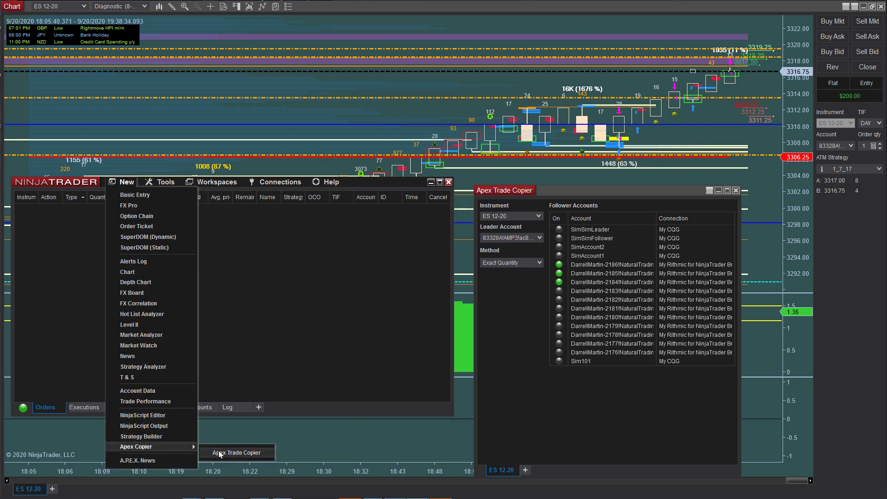
left_click(537, 298)
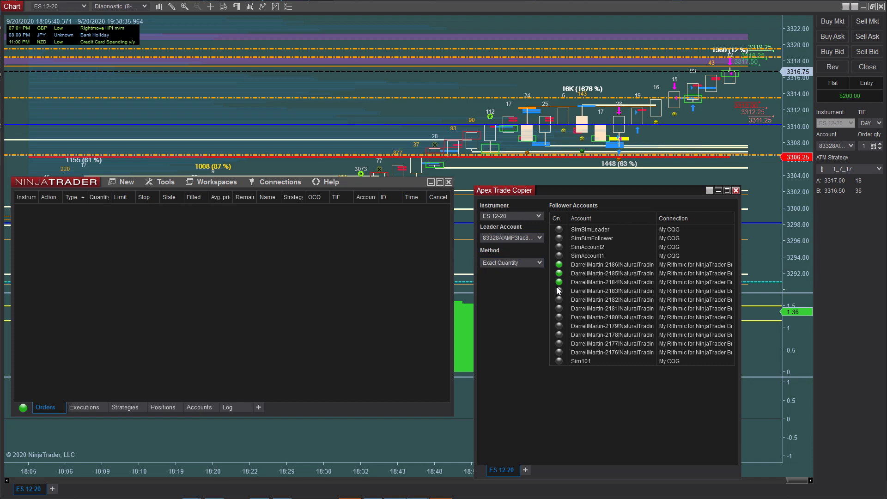
left_click(160, 407)
left_click(44, 407)
left_click(161, 408)
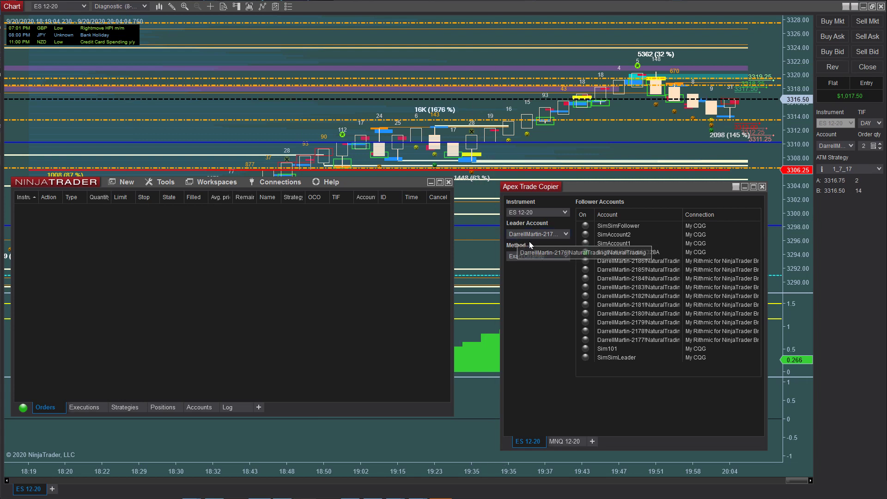
Set the copier's replication method to Ratio, keeping the same leader account selected
left_click(537, 258)
right_click(537, 259)
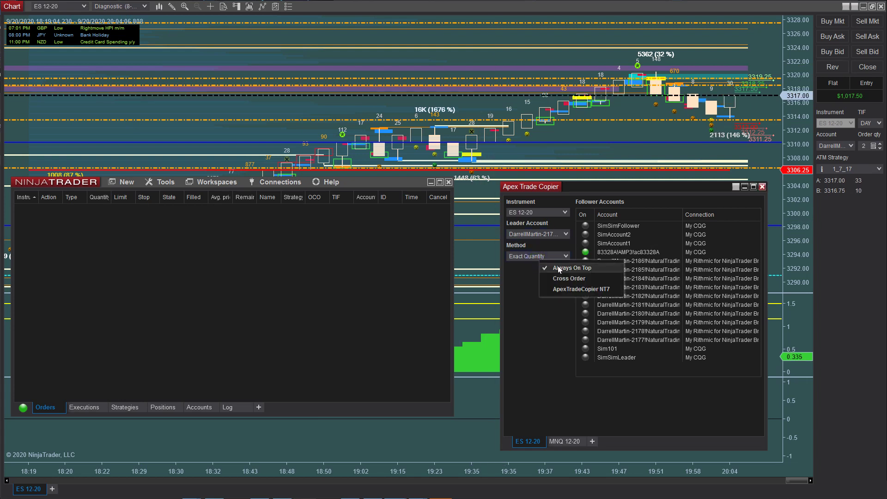
left_click(537, 257)
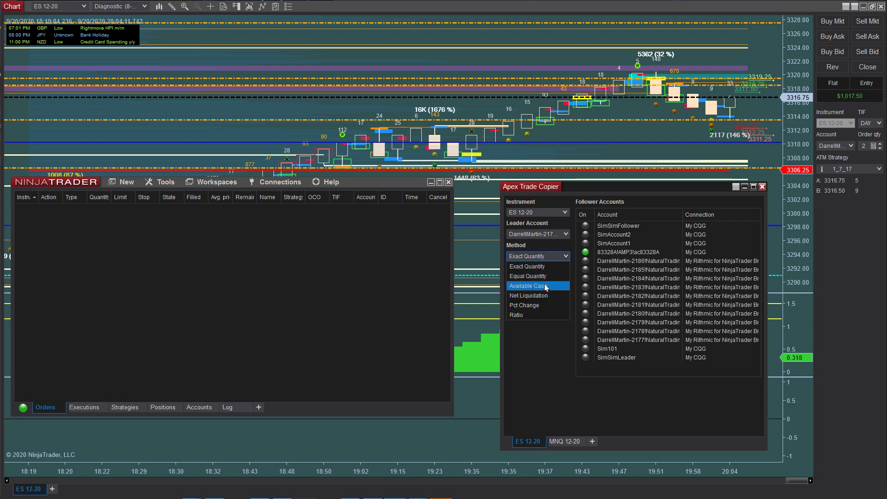
left_click(530, 314)
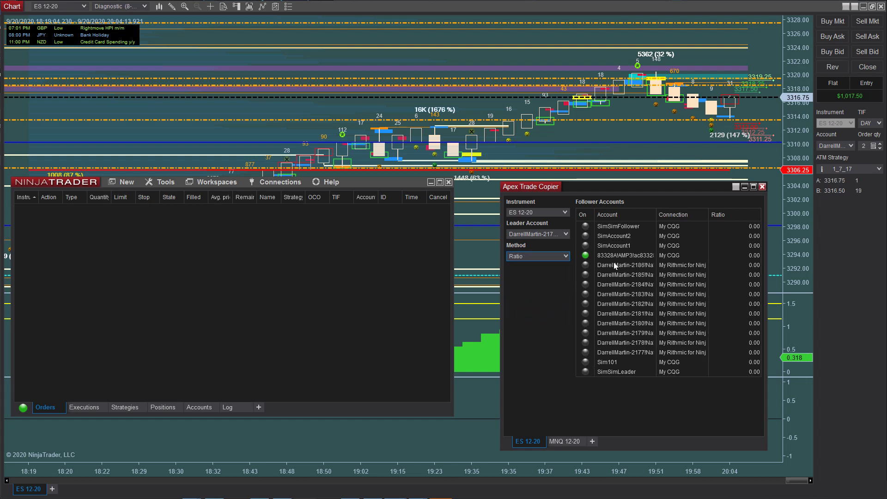
left_click(539, 235)
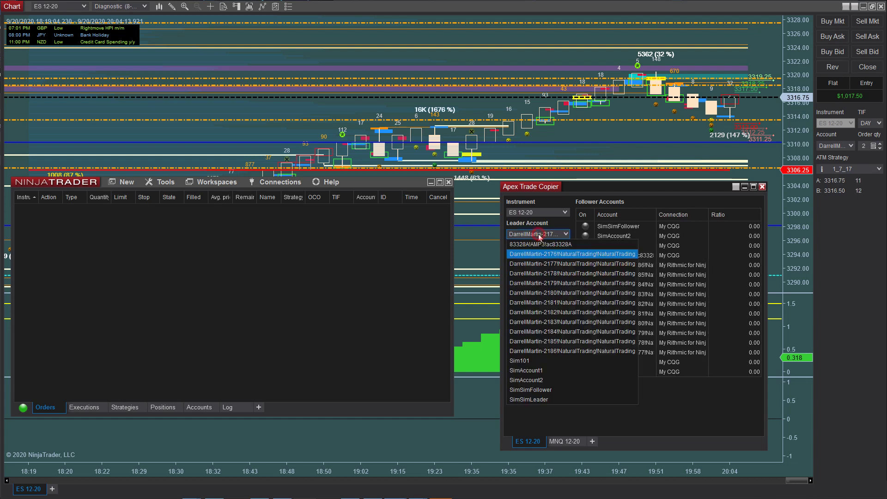
left_click(538, 254)
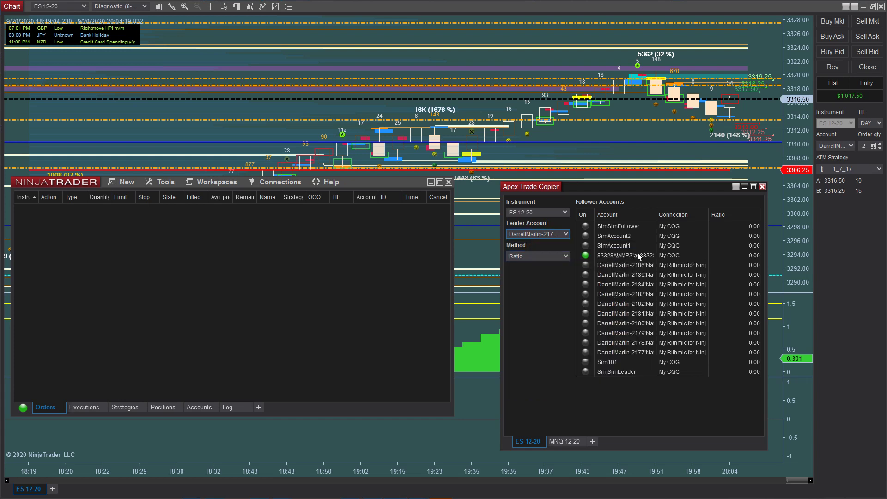
Set the enabled CQG follower's ratio to 0.5, then turn on the first Rithmic follower with a ratio of 2
left_click(718, 258)
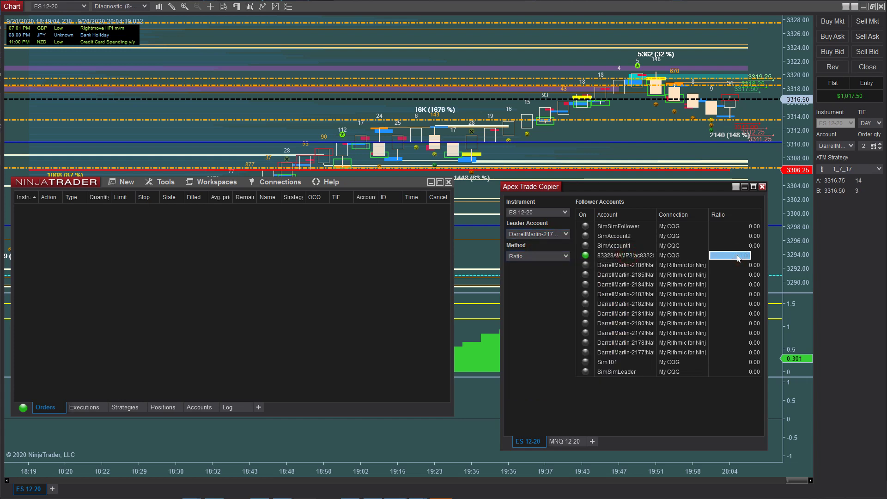
type("0.5")
left_click(727, 263)
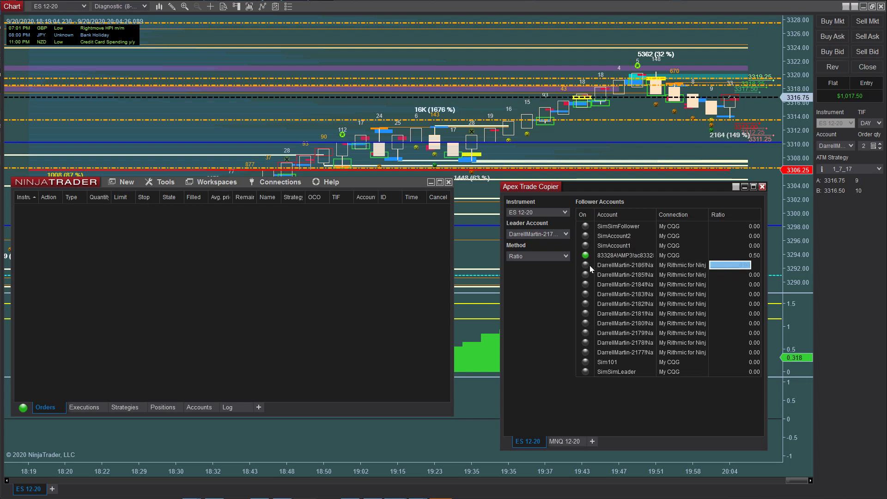
left_click(586, 265)
left_click(726, 267)
type("2")
left_click(560, 290)
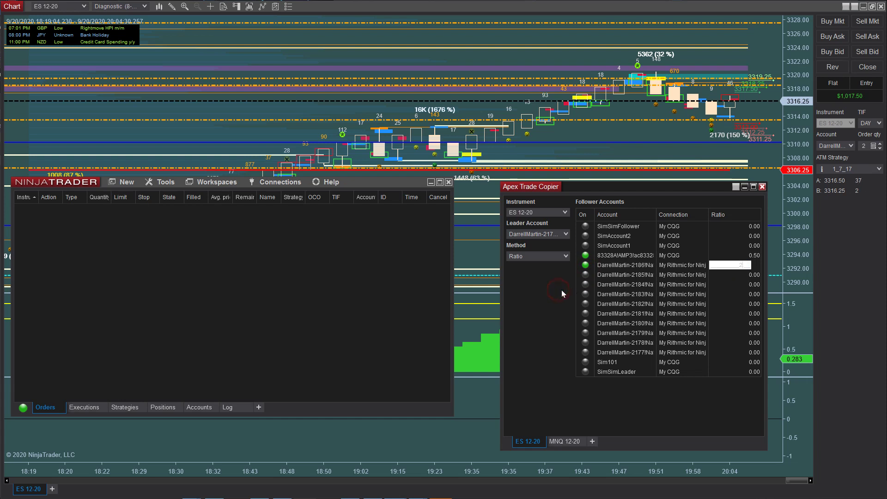
left_click(689, 292)
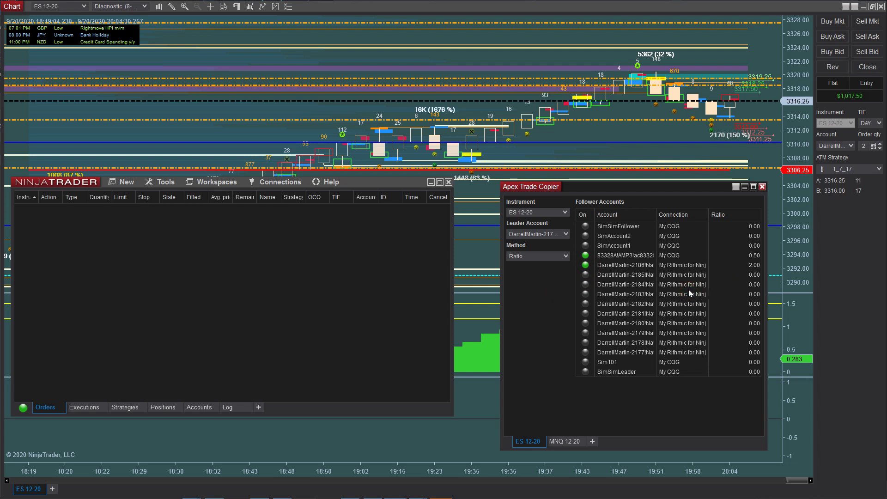
Buy 2 ES 12-20 contracts at market on the leader account and sort the copied orders by quantity
left_click(834, 146)
left_click(823, 166)
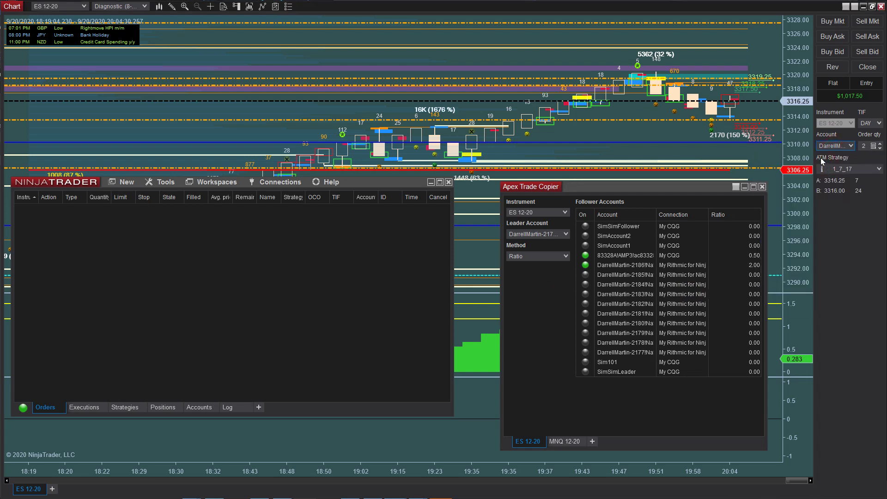
left_click(832, 21)
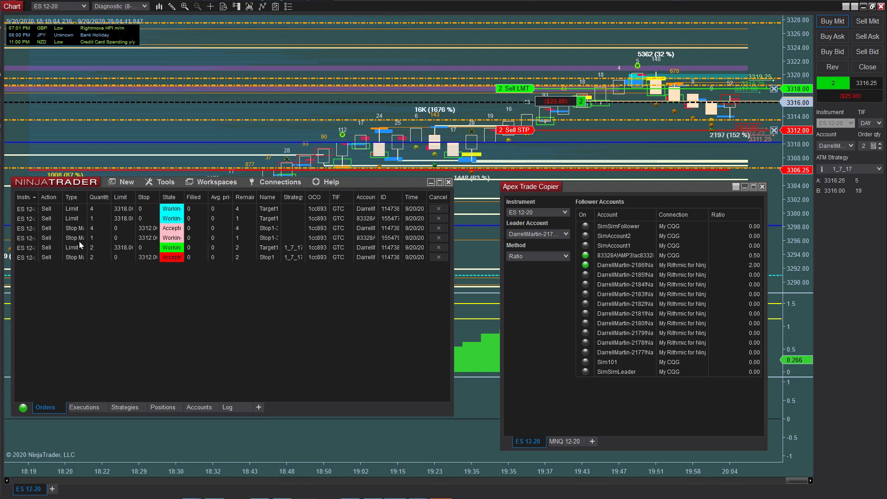
left_click(96, 199)
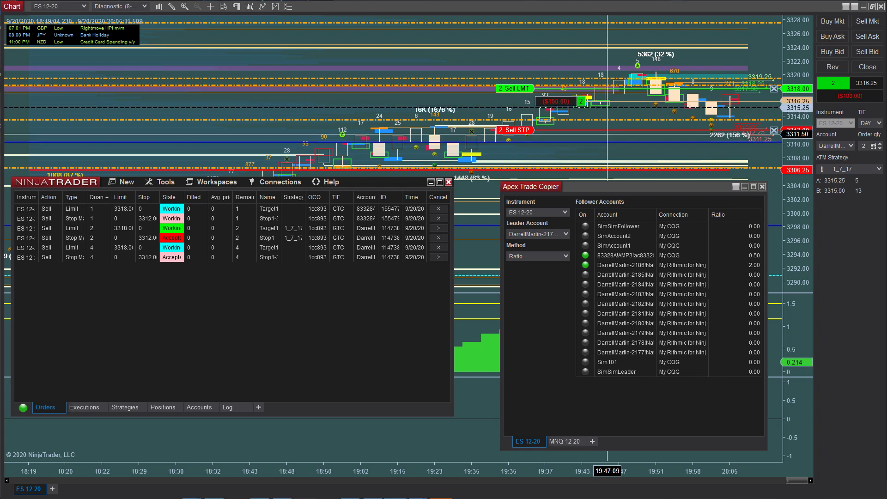
Move the sell limit target on the chart down to 3316.75 and close the leader account's position
left_click_drag(515, 88, 515, 97)
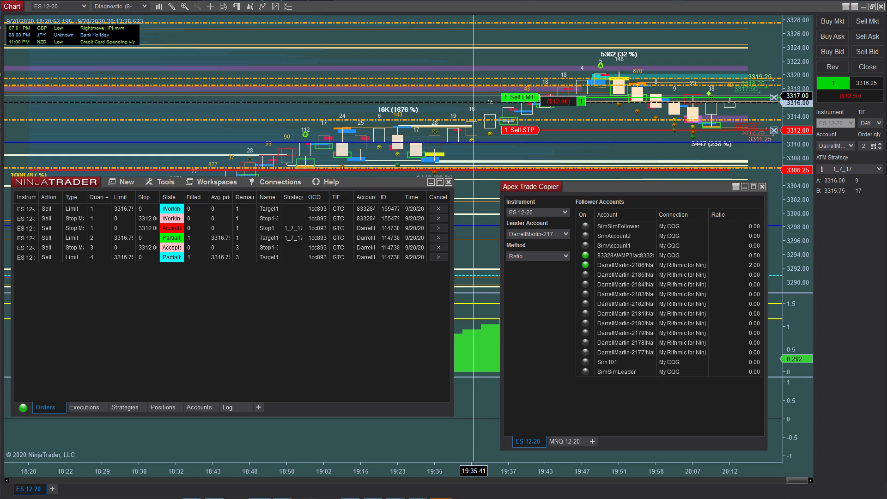
left_click(866, 68)
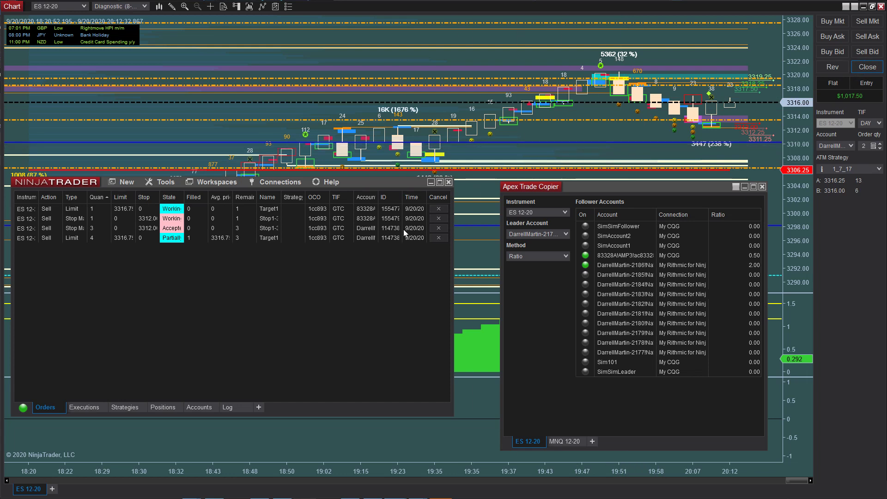
Check the followers' remaining orders and positions, and close out the leftover follower positions from the positions list
right_click(226, 221)
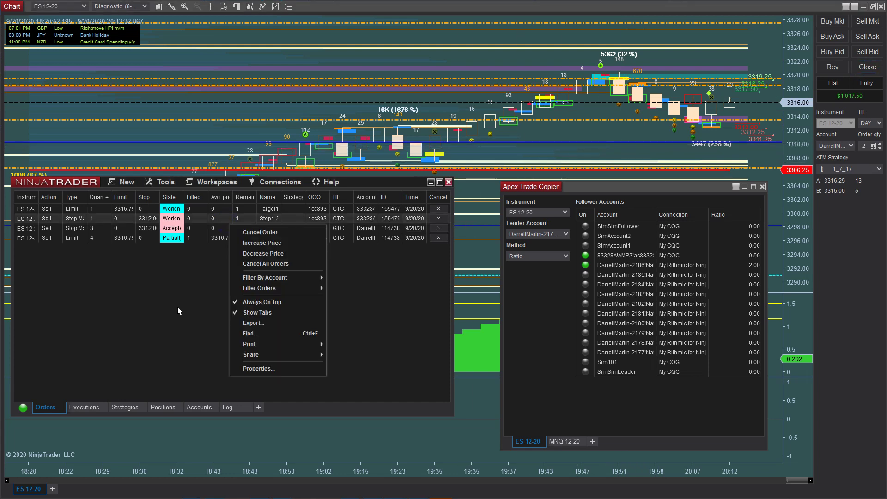
left_click(168, 407)
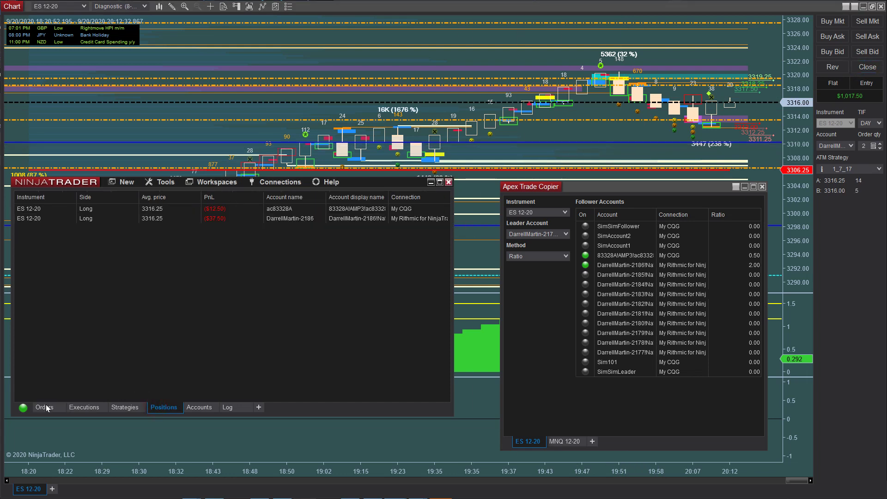
left_click(46, 407)
left_click(159, 407)
right_click(189, 211)
left_click(224, 243)
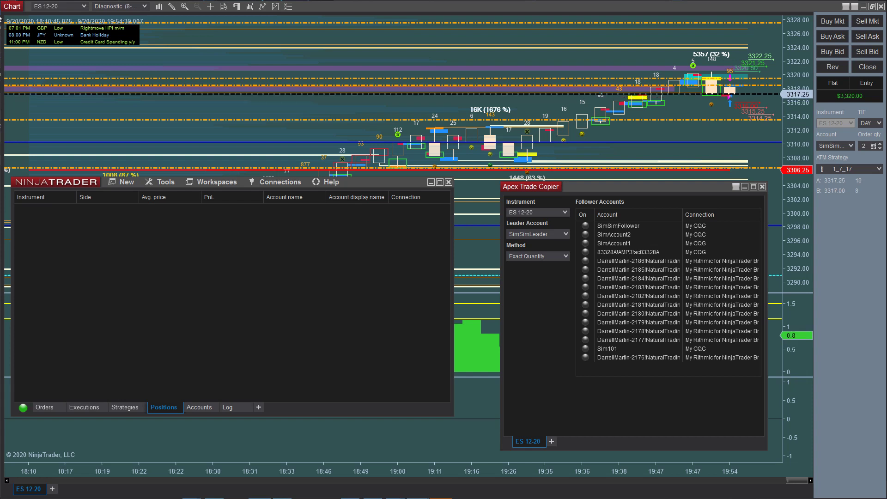
Check that SimSimLeader is selected both as the copier's leader account and as the chart's trading account
left_click(559, 234)
left_click(556, 235)
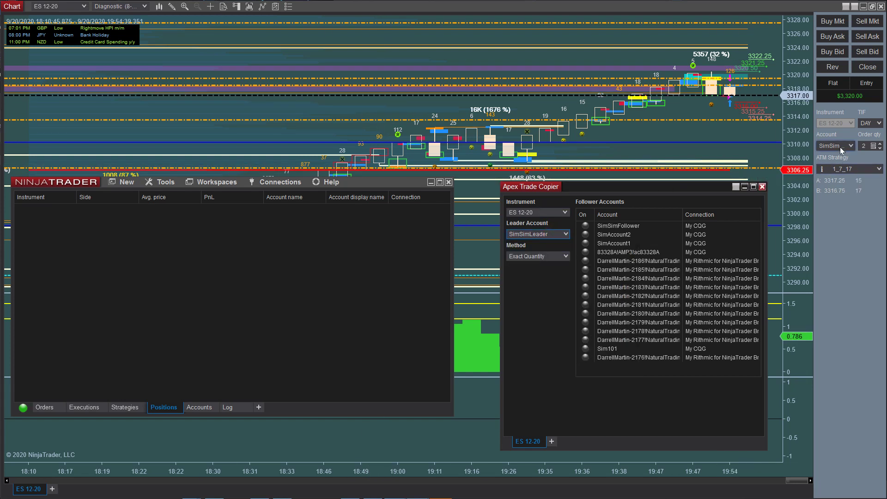
left_click(838, 148)
left_click(840, 149)
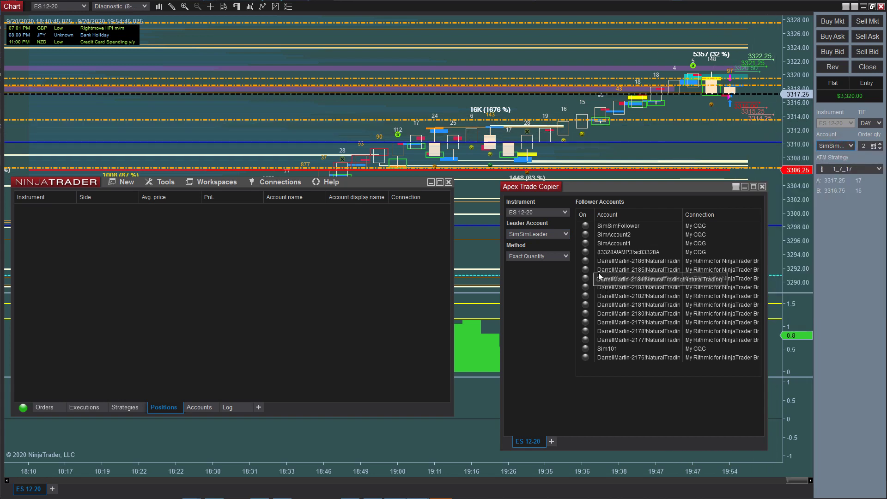
Enable the Cross Order option in the trade copier for the follower accounts
right_click(535, 252)
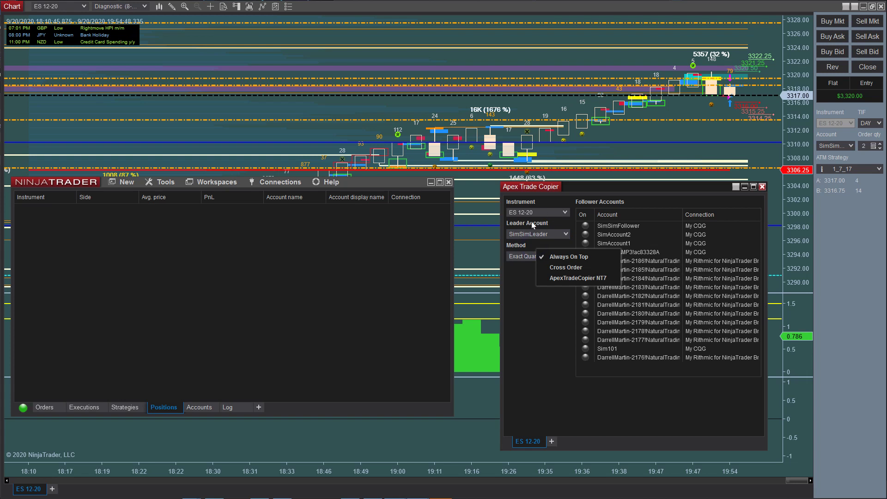
right_click(545, 248)
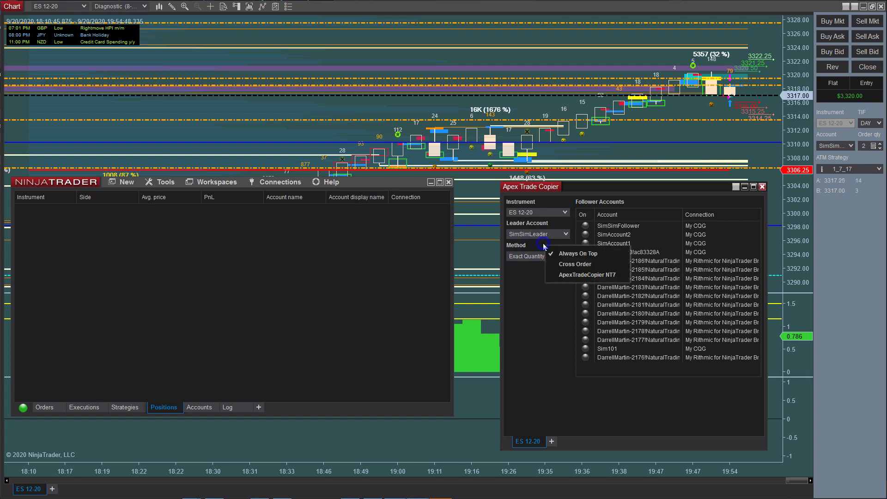
left_click(567, 269)
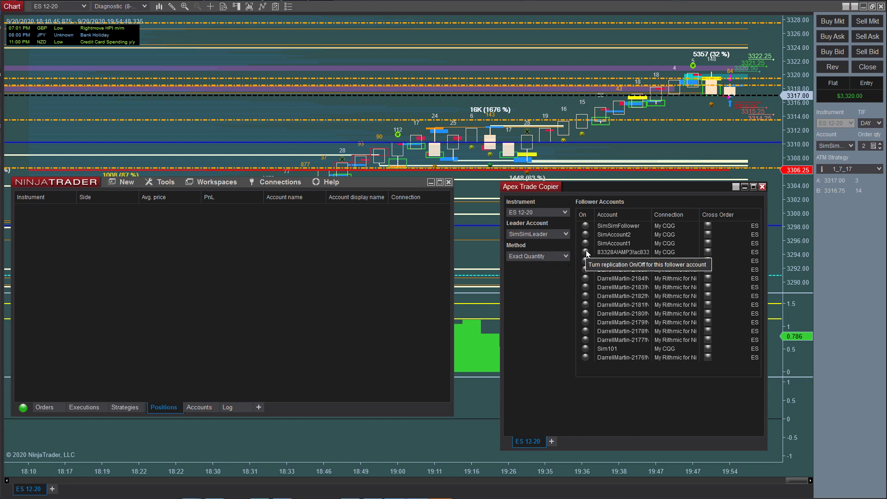
Turn on replication and MES cross orders for the CQG AMP follower, and sell 2 ES 12-20 contracts at market
left_click(585, 252)
left_click(708, 252)
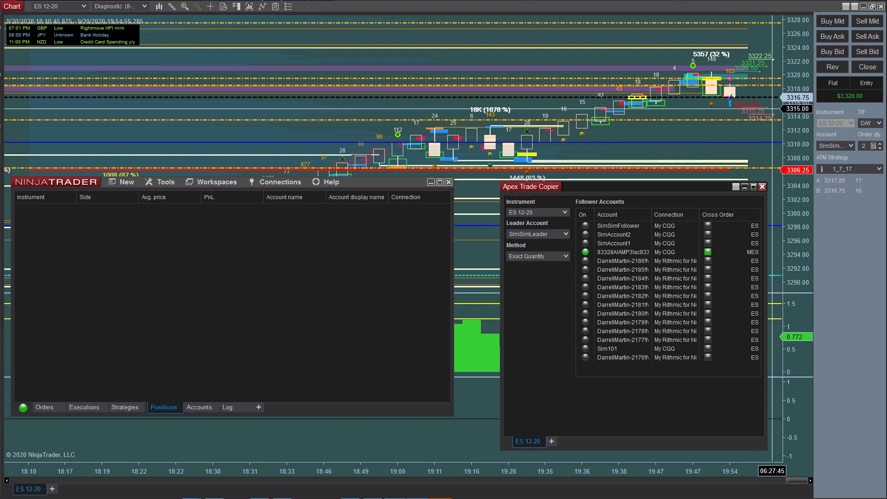
left_click(862, 22)
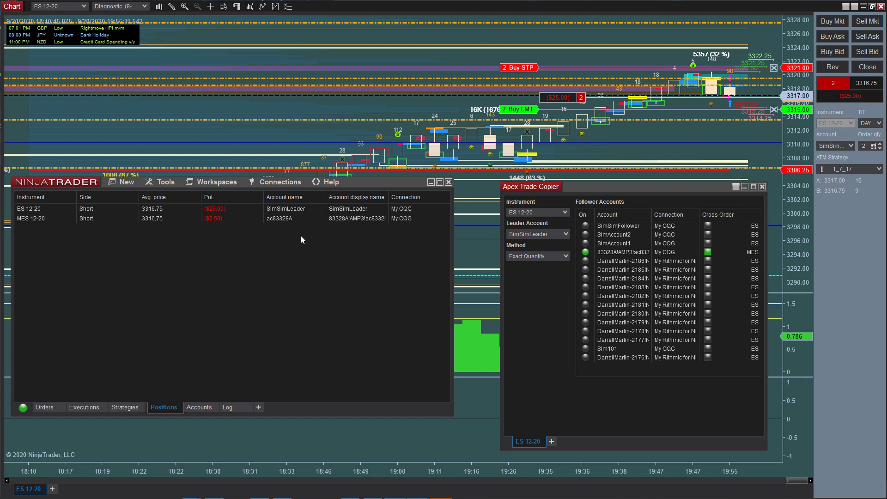
Switch the replication method to Ratio and set the cross-order follower's ratio to 3
left_click(531, 256)
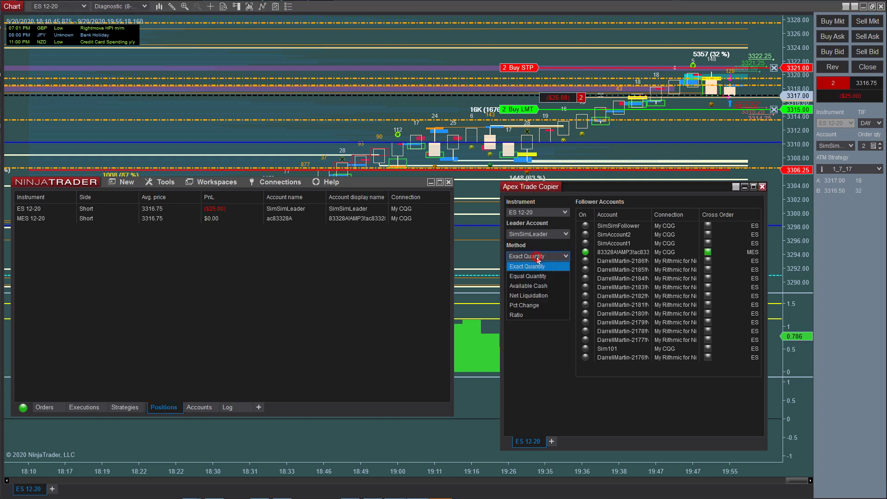
left_click(528, 313)
left_click(702, 256)
type("3")
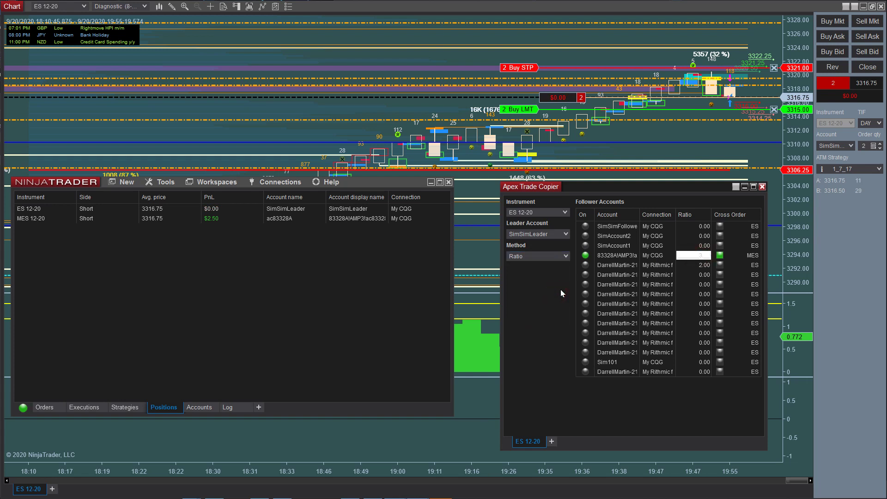
left_click(681, 286)
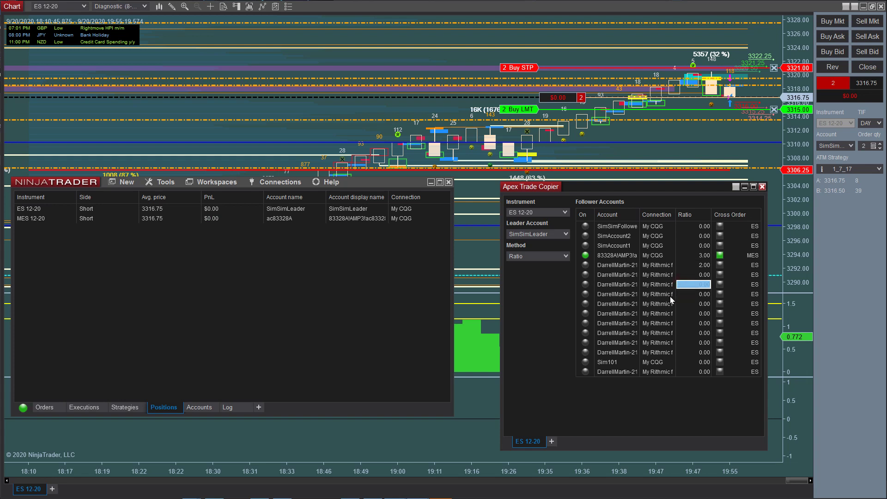
Sell another 2 ES 12-20 contracts at market and display the orders list to check the copied MES orders
left_click(860, 22)
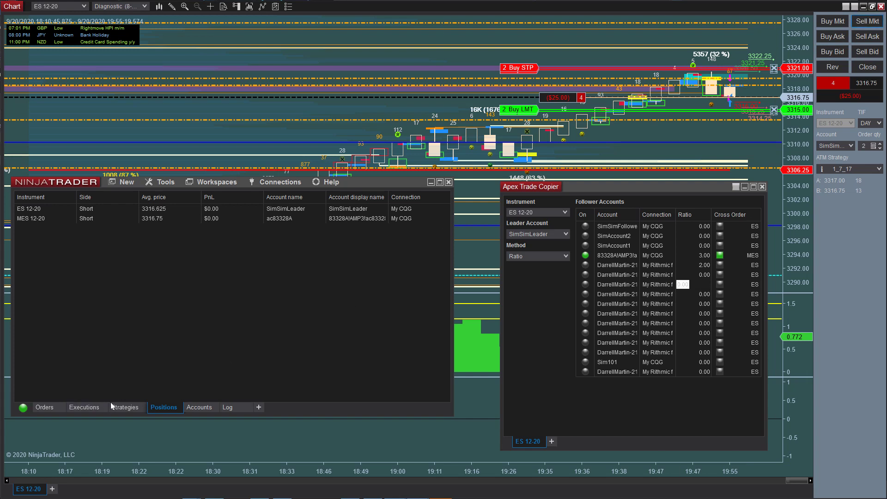
left_click(46, 409)
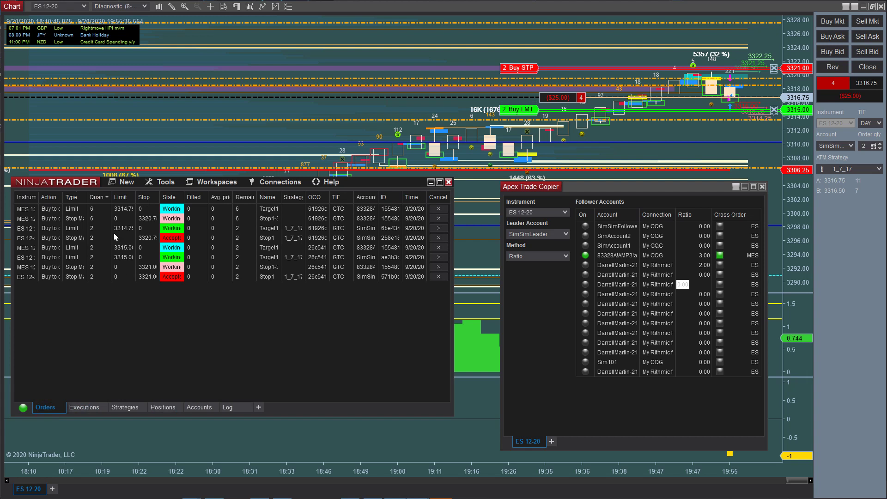
Sort the orders list by ascending quantity and adjust the ES bracket orders, moving the buy limit to 3315.00 and the buy stop to 3321.25
left_click(102, 198)
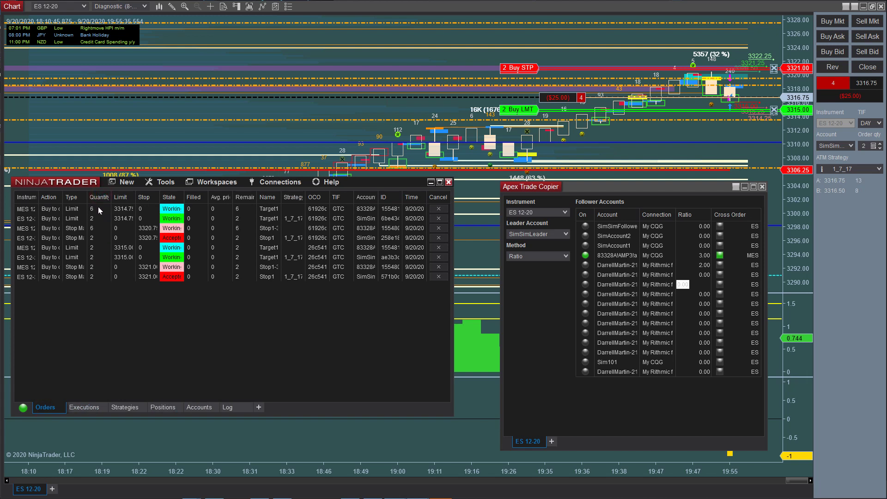
left_click(97, 196)
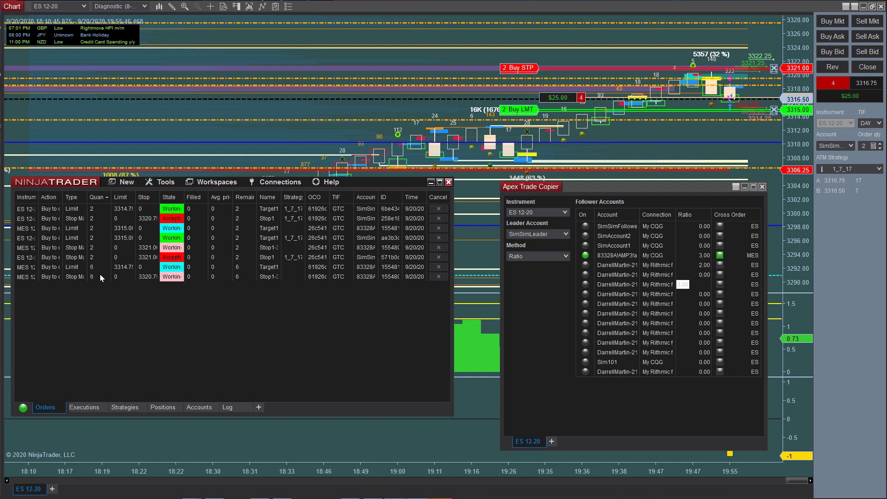
mouse_move(517, 110)
left_mouse_down()
mouse_move(520, 119)
mouse_move(520, 109)
left_mouse_up()
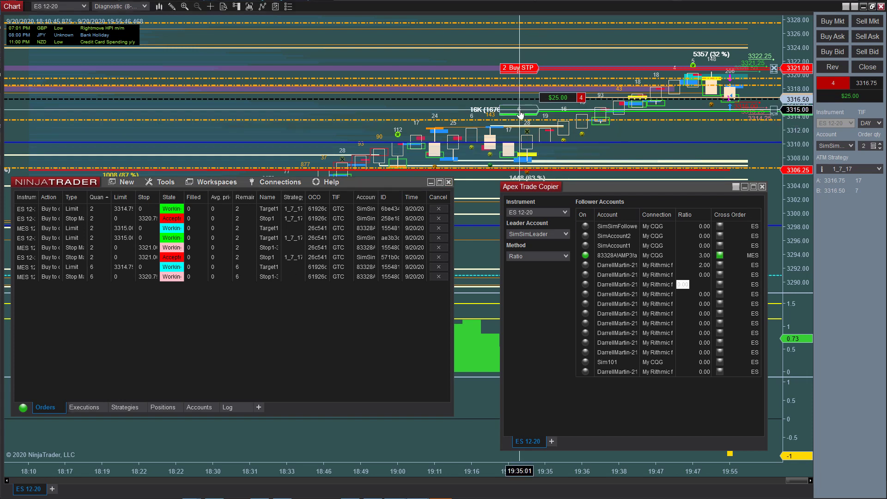
left_click_drag(519, 68, 521, 70)
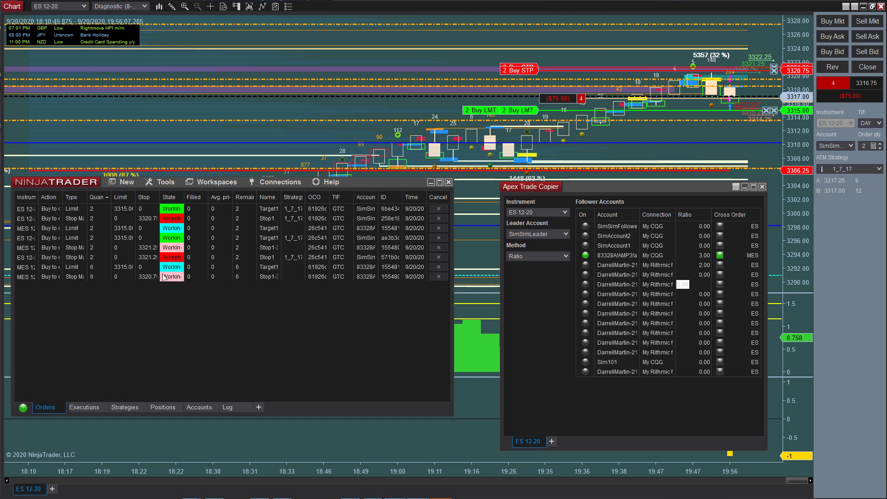
Sort the orders list by instrument and move one ES buy limit target closer to the market, to 3316.25 and 3316.00
left_click(29, 197)
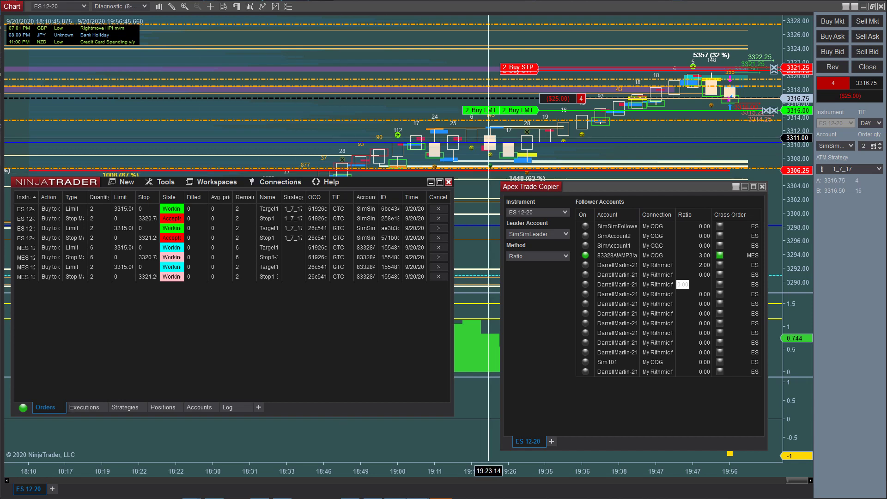
left_click_drag(512, 115, 505, 101)
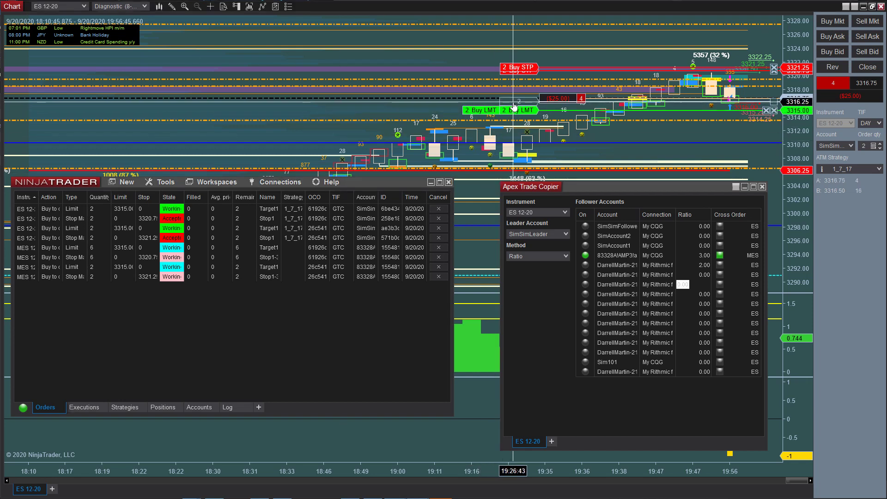
left_click(503, 110)
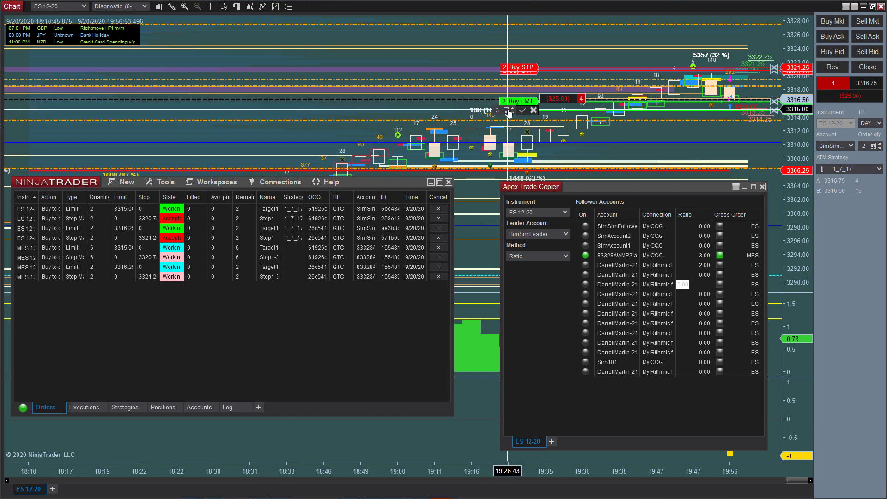
left_click(512, 108)
key("Return")
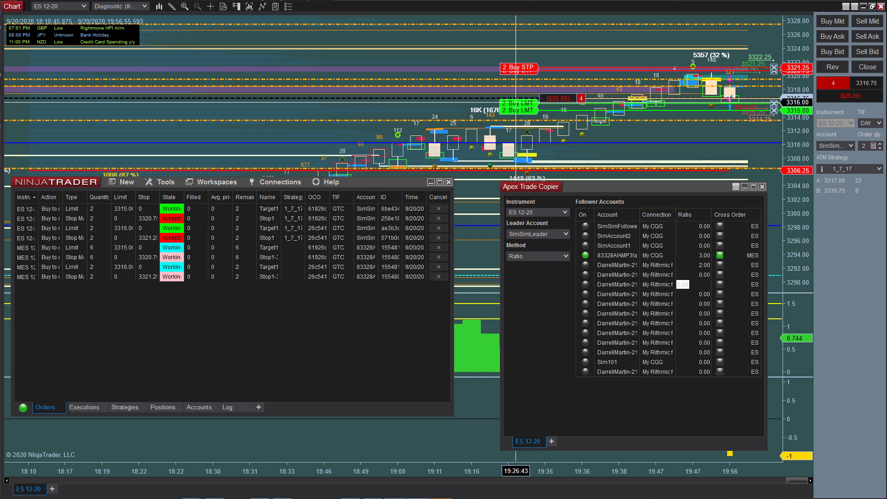
left_click_drag(513, 101, 515, 100)
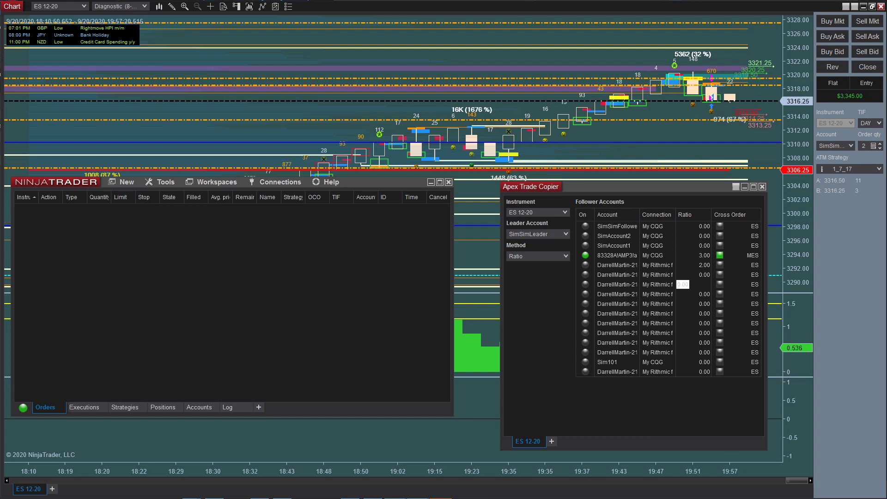
Add a second tab to the trade copier and open its instrument list
left_click(551, 441)
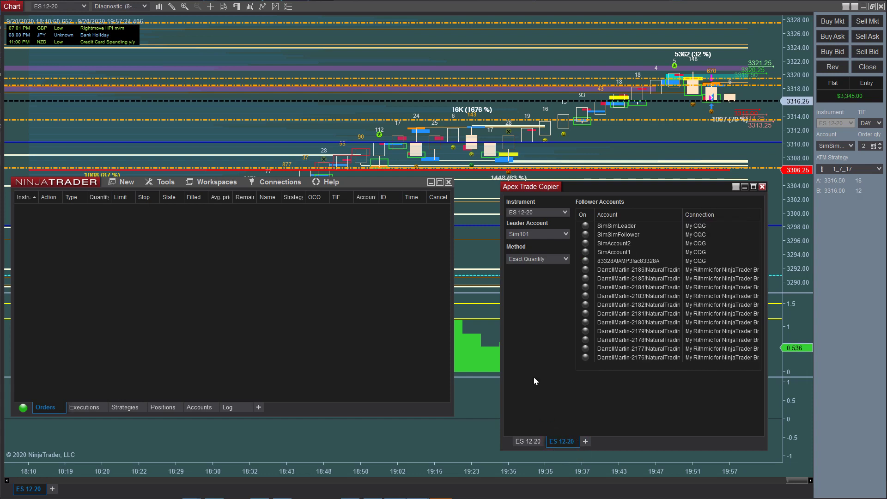
left_click(547, 213)
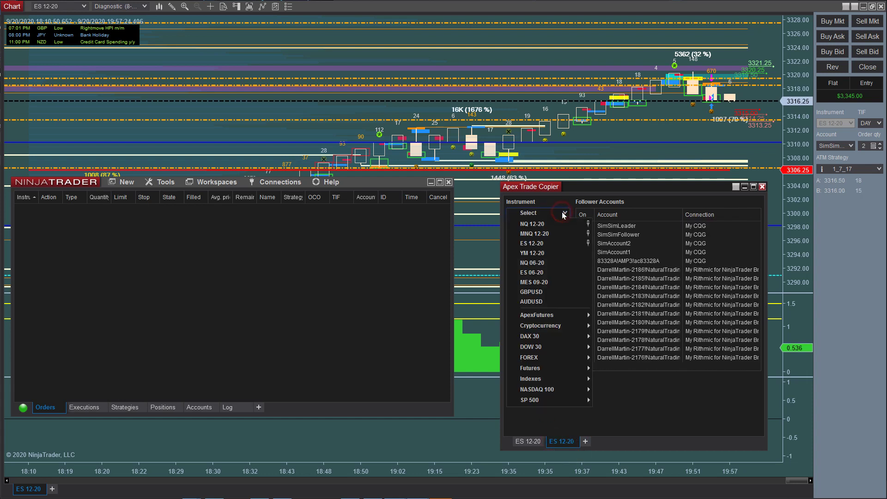
left_click(548, 236)
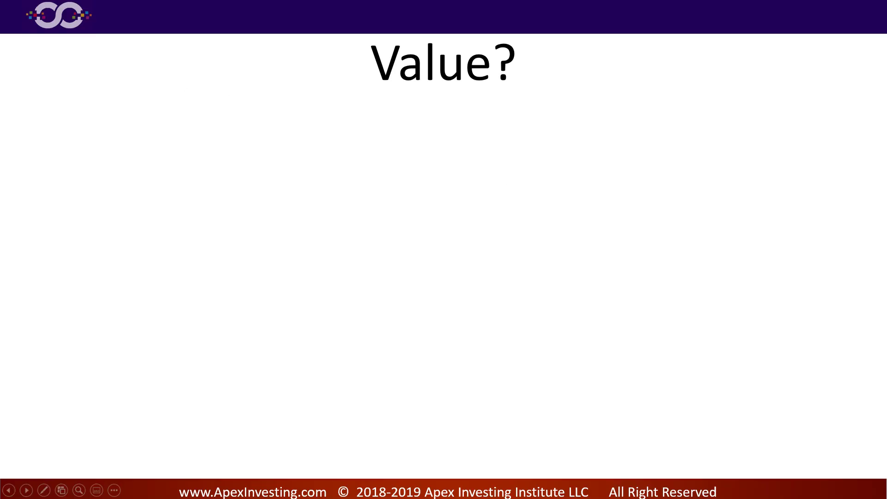
key("Right")
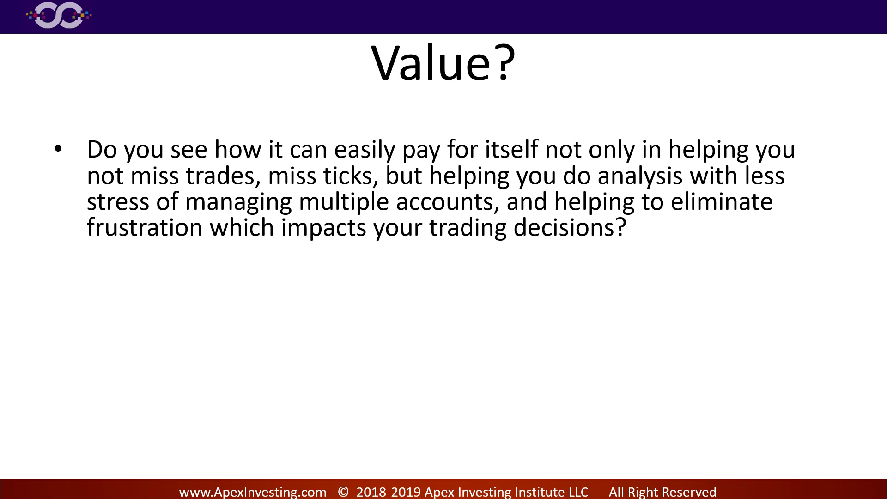
key("Right")
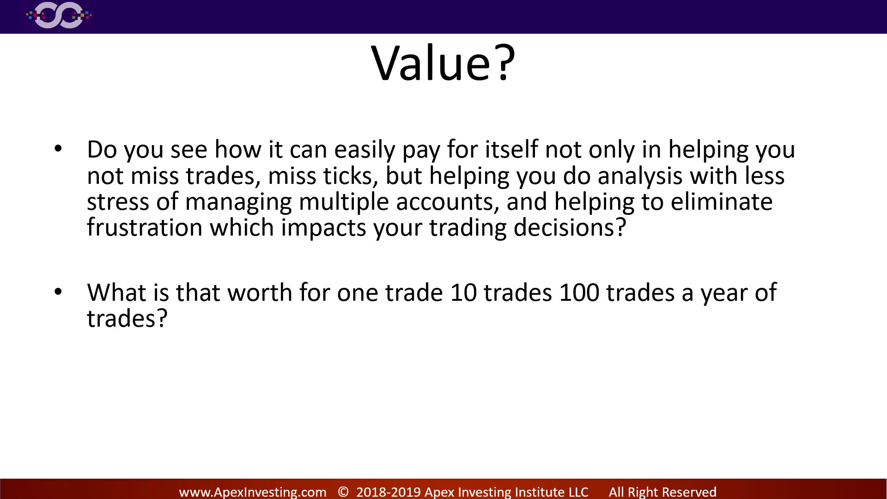
key("Right")
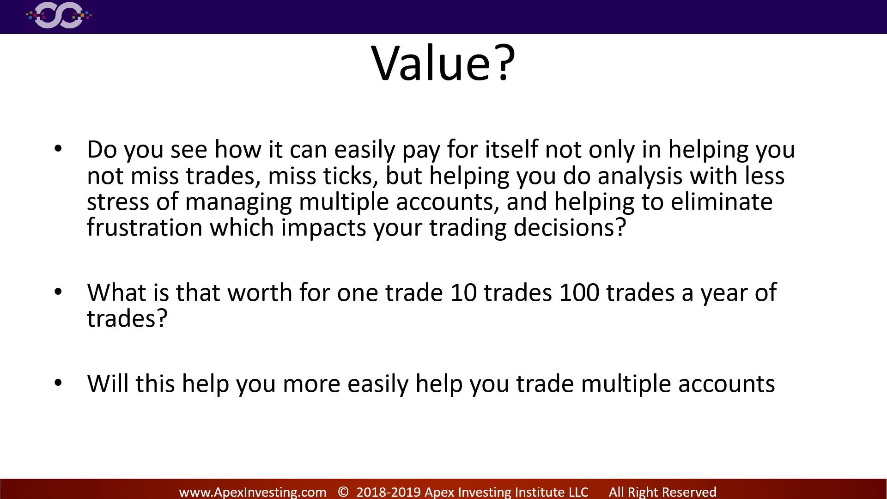